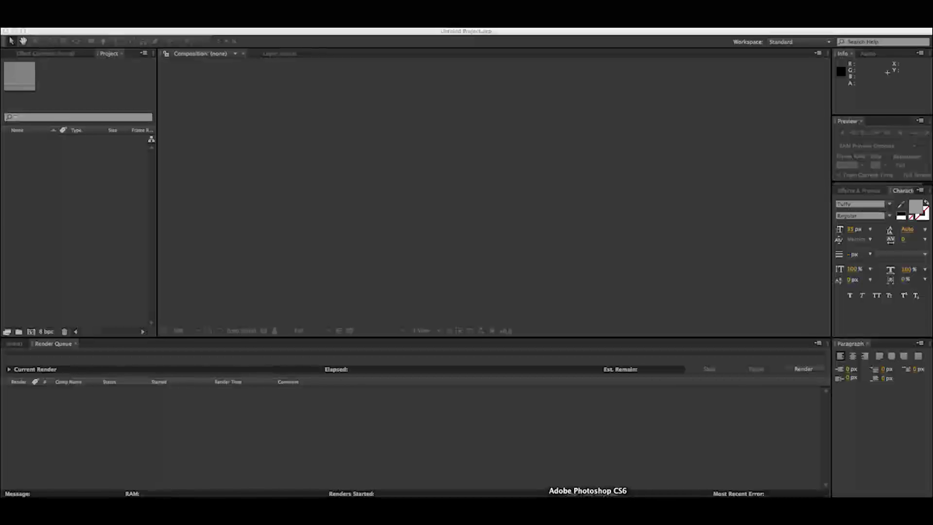
- Switch to Photoshop and preview the layers of AE_BasicTransformations.psd from Day_Sky up to Clouds by hiding and showing each one
click(588, 508)
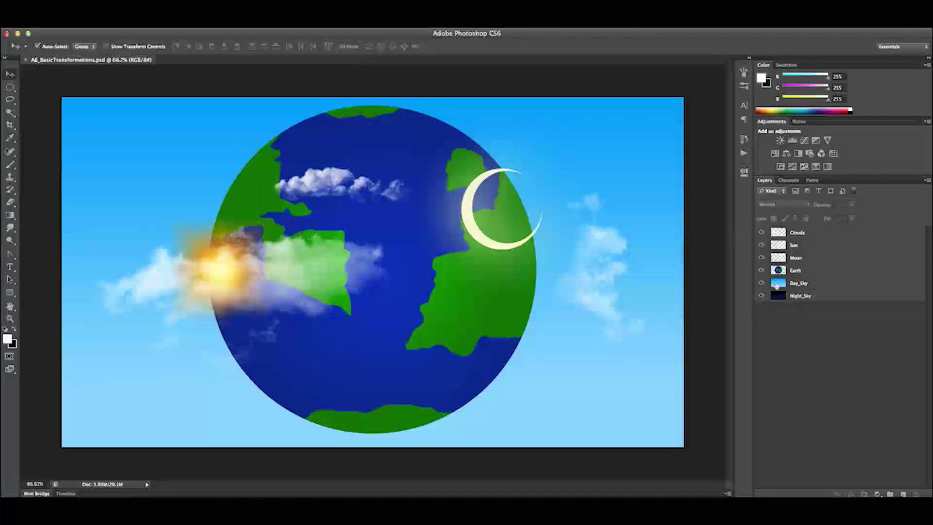
double_click(762, 283)
click(762, 270)
click(762, 270)
click(761, 257)
click(762, 258)
click(761, 245)
click(761, 245)
click(762, 232)
click(762, 232)
click(762, 283)
click(761, 283)
click(761, 271)
click(762, 270)
click(762, 258)
click(762, 258)
click(762, 245)
click(761, 245)
click(762, 233)
click(762, 232)
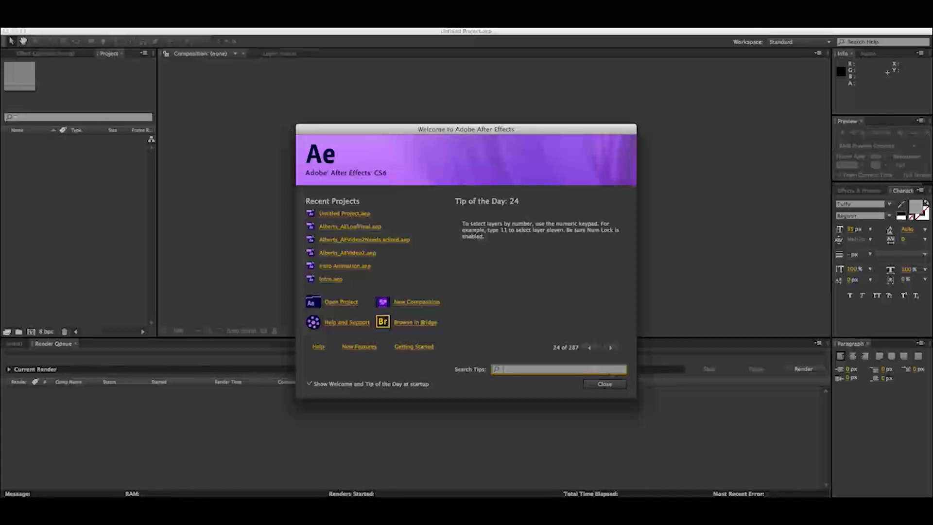
- In After Effects, browse a few tips of the day and close the welcome window
click(611, 348)
click(611, 348)
click(611, 348)
click(589, 348)
click(589, 348)
click(589, 348)
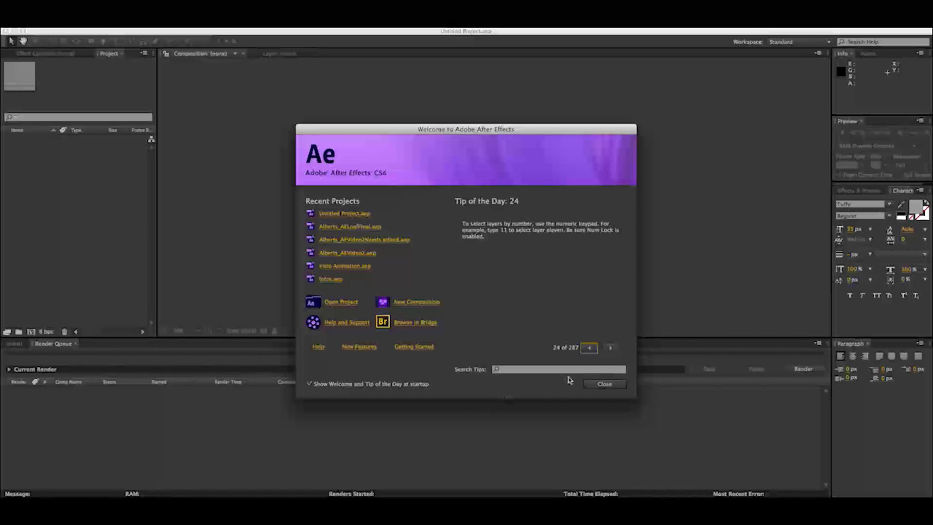
click(606, 384)
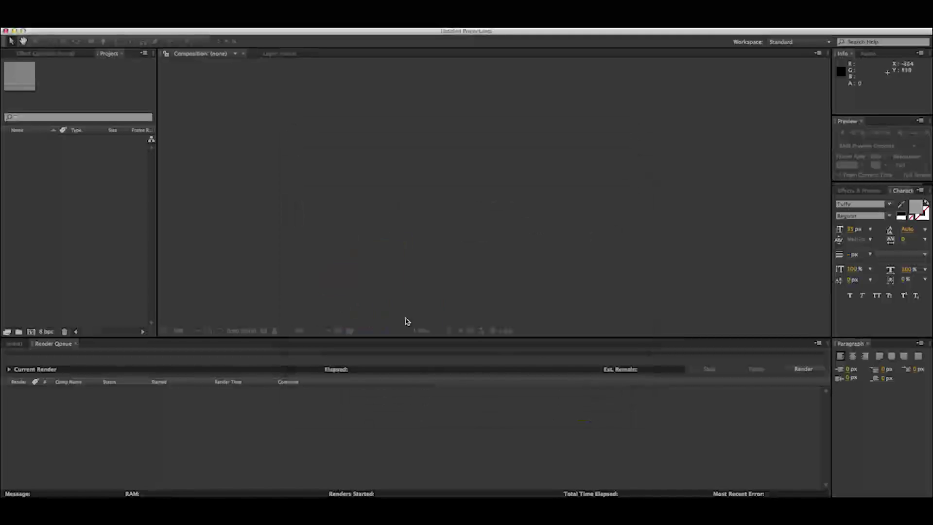
- Import AE_BasicTransformations.psd as Composition - Retain Layer Sizes
click(86, 27)
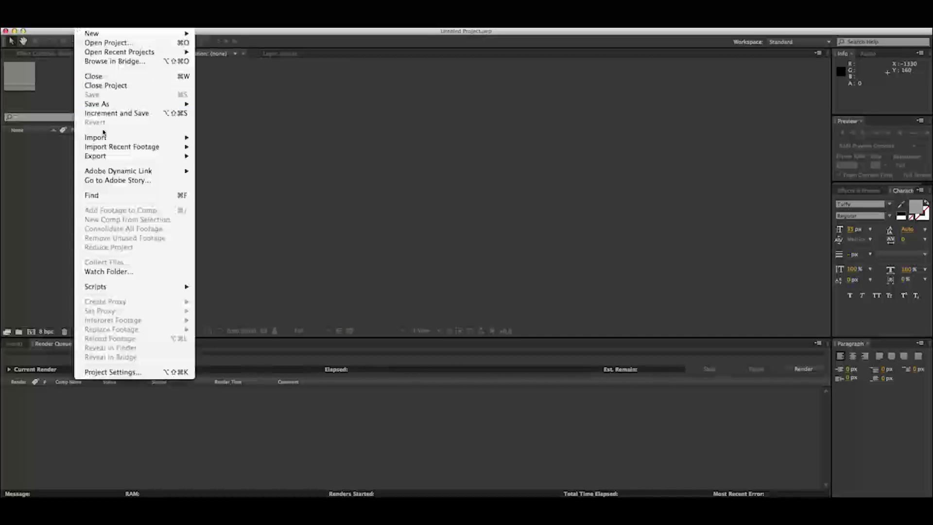
mouse_move(102, 137)
click(217, 135)
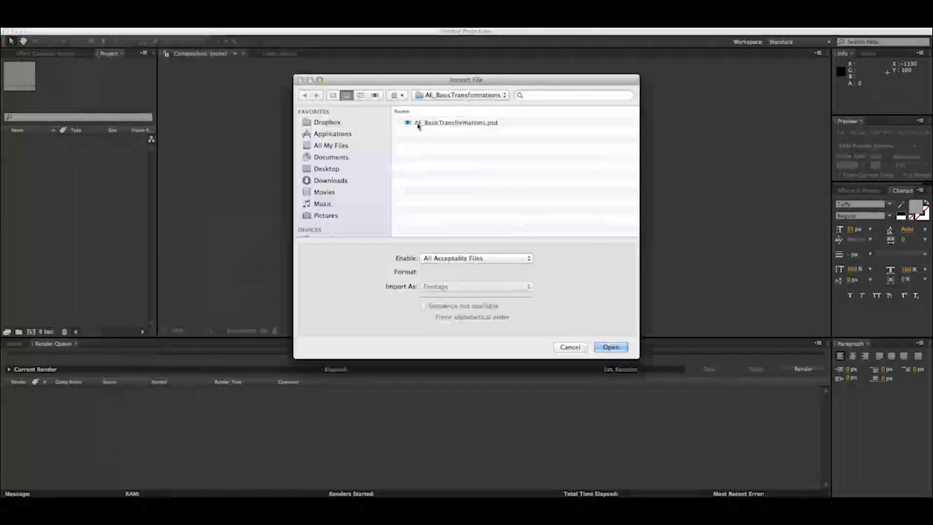
click(447, 125)
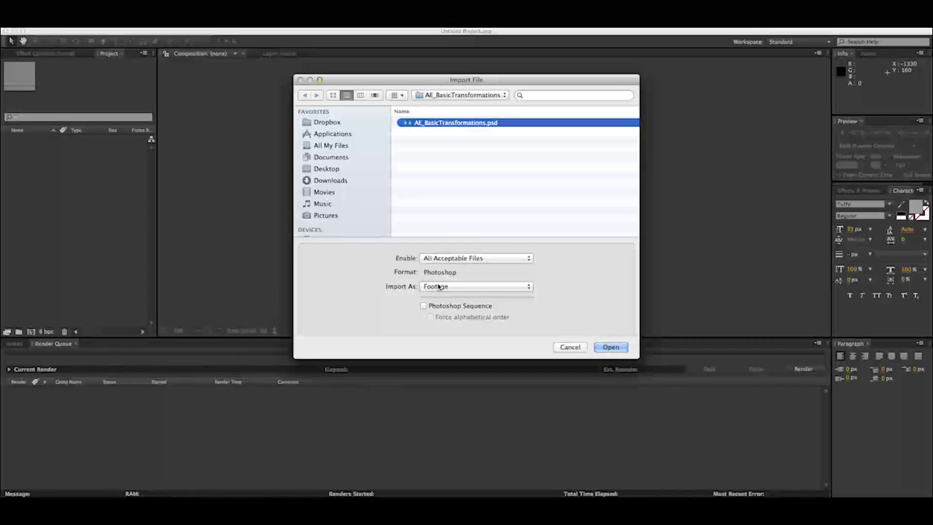
click(439, 287)
click(440, 305)
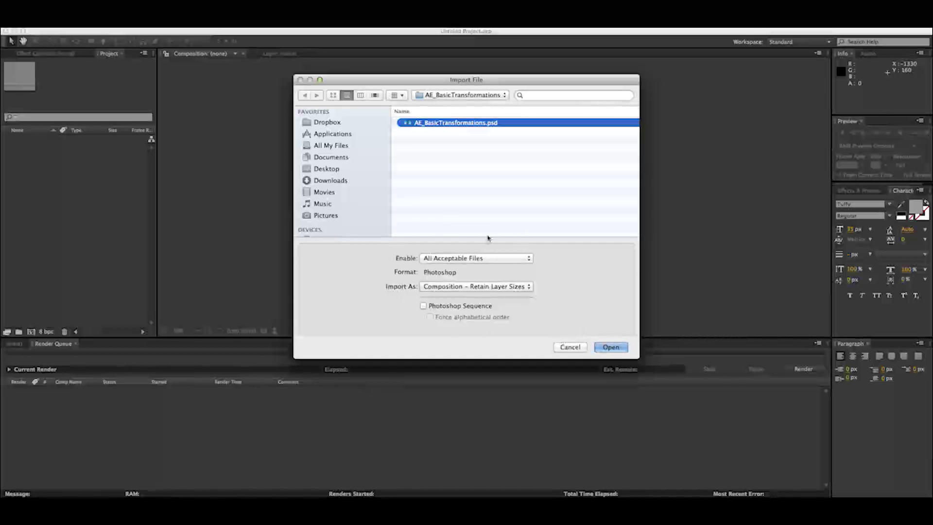
click(607, 348)
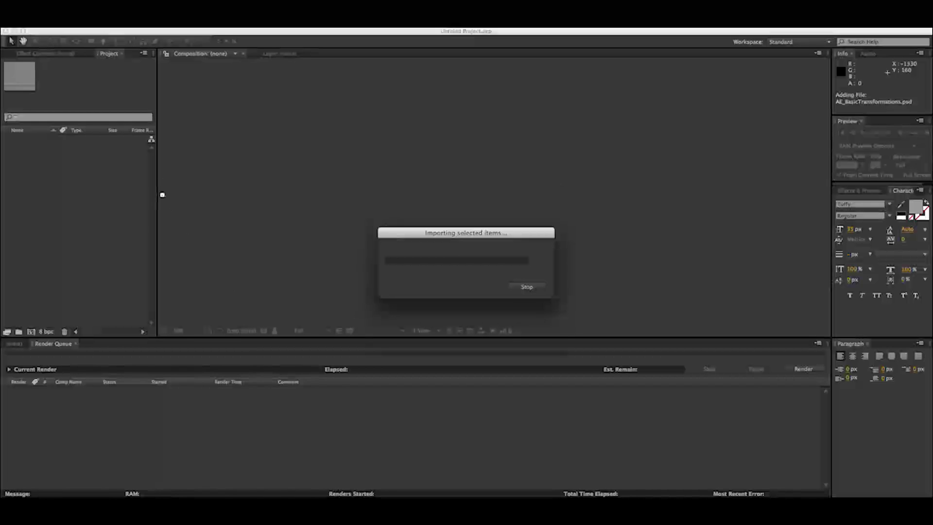
- Choose Editable Layer Styles as the layer option for the imported Photoshop file and complete the import
click(394, 248)
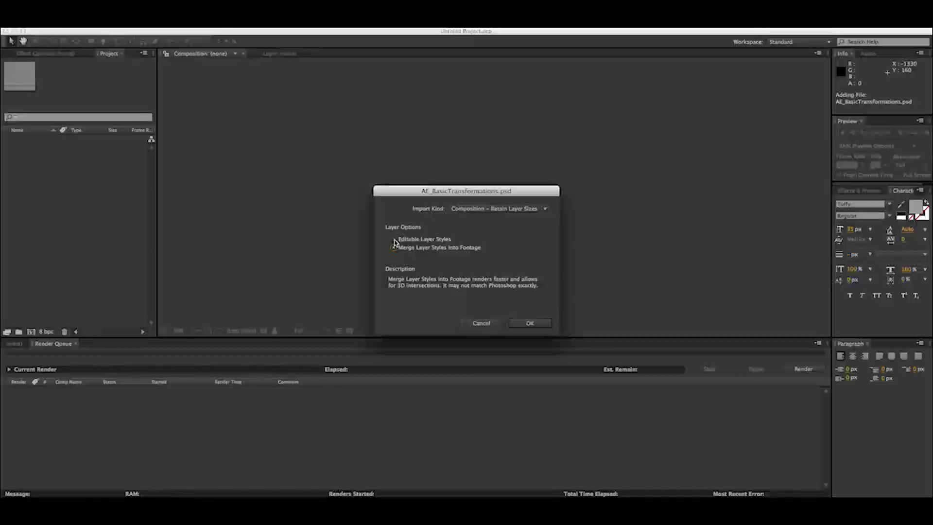
click(393, 239)
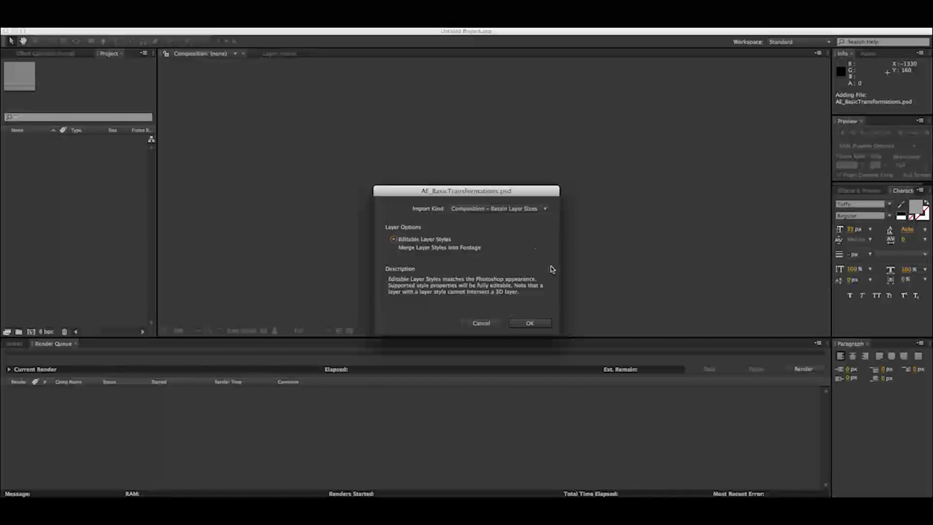
click(530, 324)
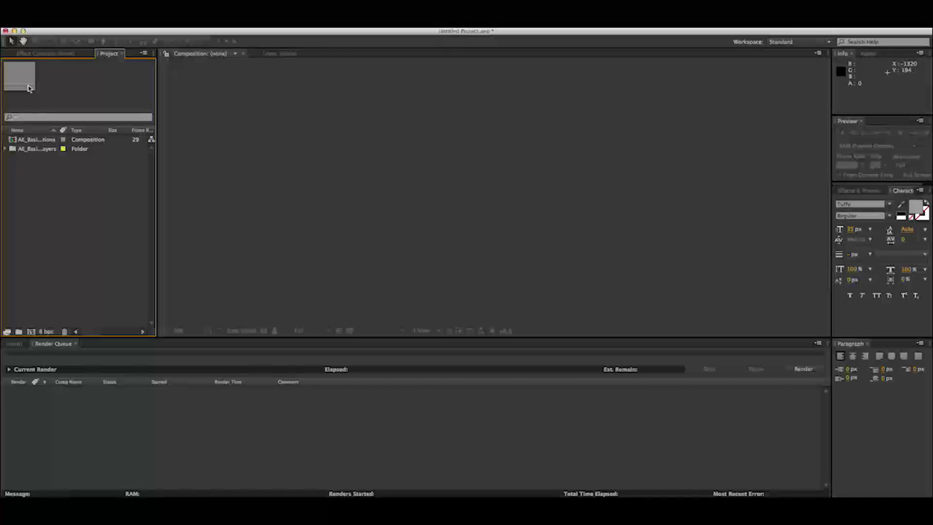
- Examine the imported composition and each Photoshop layer inside its layers folder, then collapse the folder
click(22, 140)
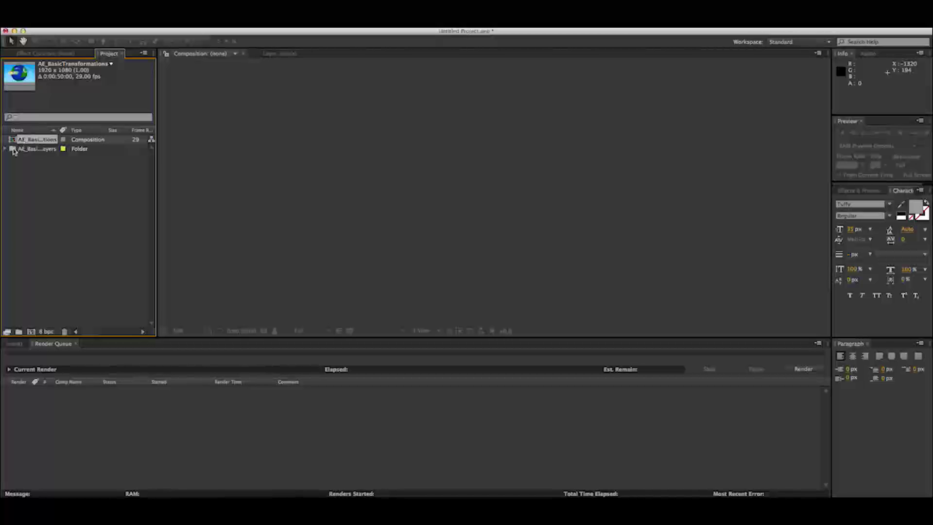
click(14, 150)
click(6, 150)
click(31, 158)
click(33, 167)
click(33, 177)
click(34, 186)
click(34, 195)
click(35, 204)
click(35, 195)
click(37, 178)
key(Up)
key(Up)
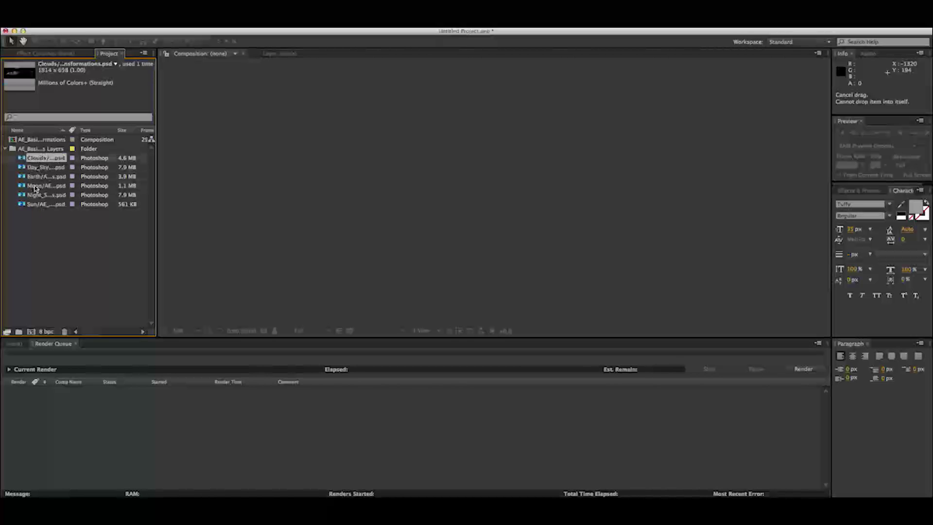
click(6, 149)
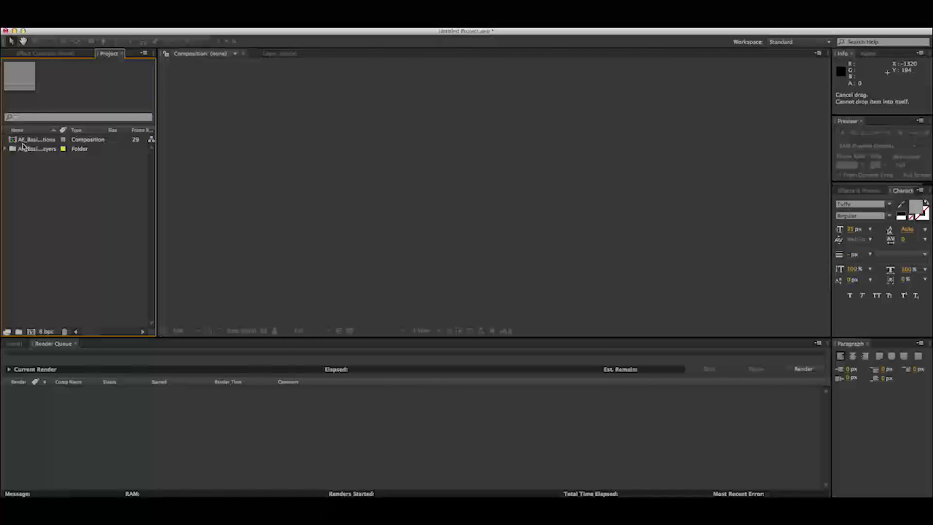
- Open the AE_BasicTransformations composition and clear all of its guides
double_click(13, 141)
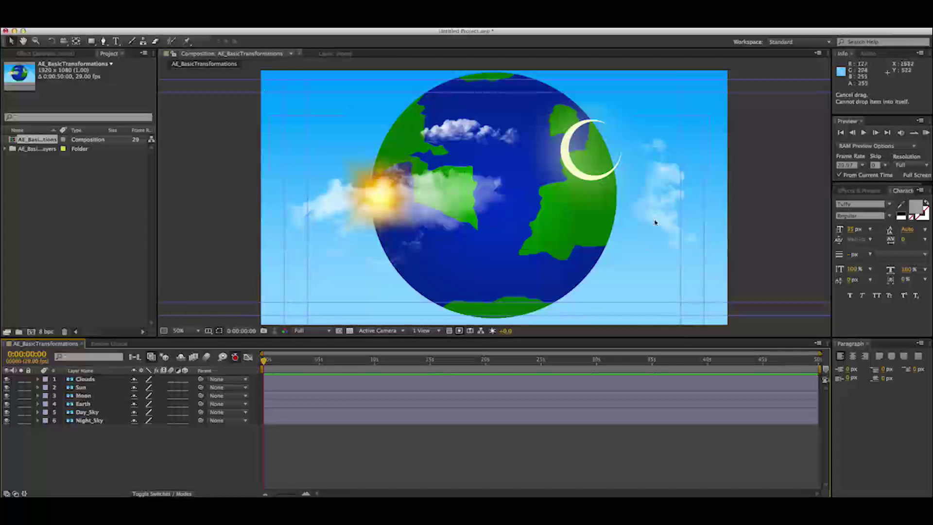
click(272, 24)
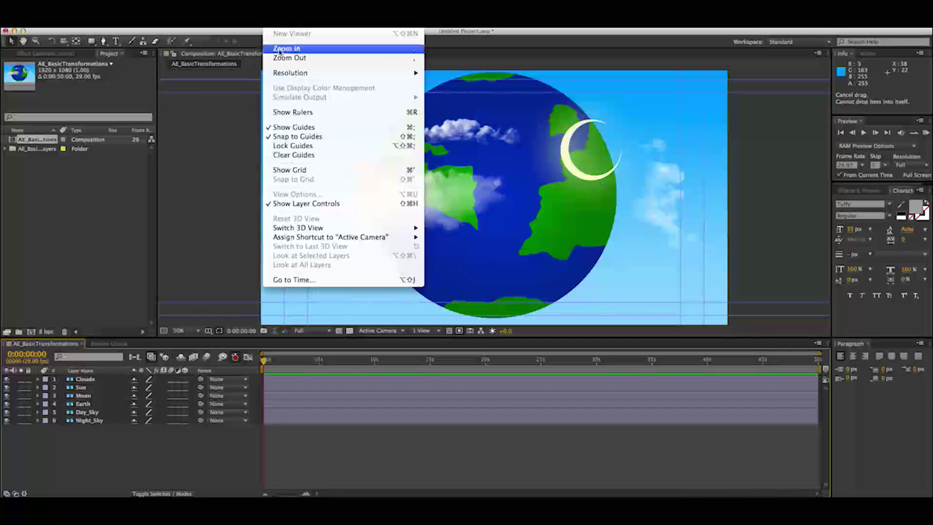
click(286, 153)
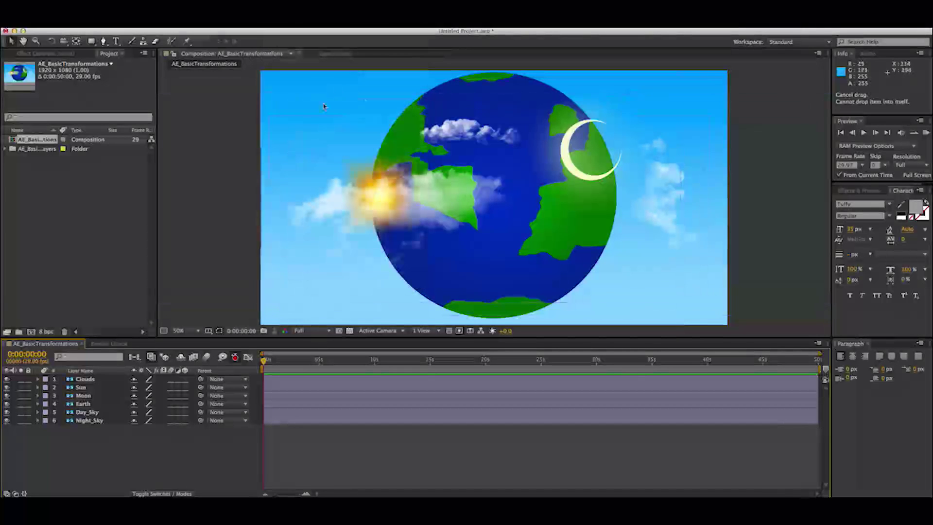
- Preview the Clouds, Sun and Moon layers by hiding each one and showing it again
click(10, 382)
click(7, 381)
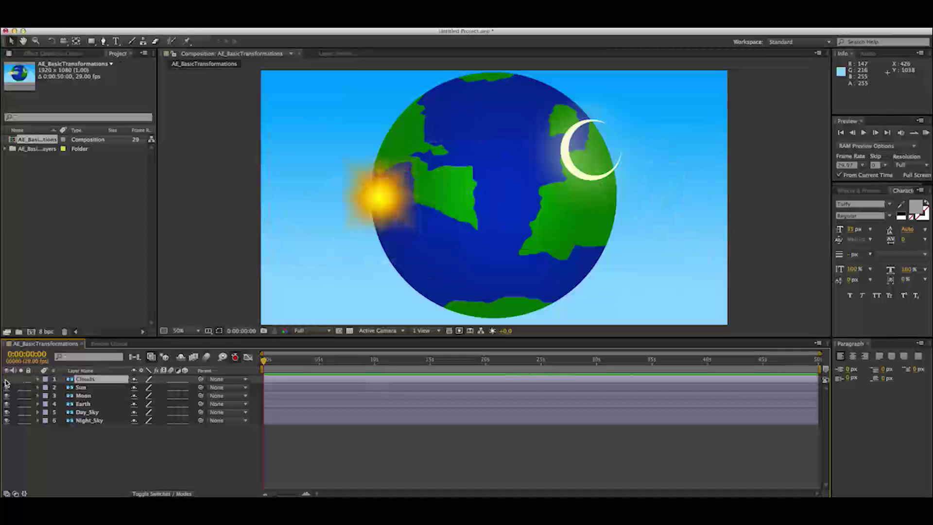
click(7, 381)
click(7, 388)
click(7, 387)
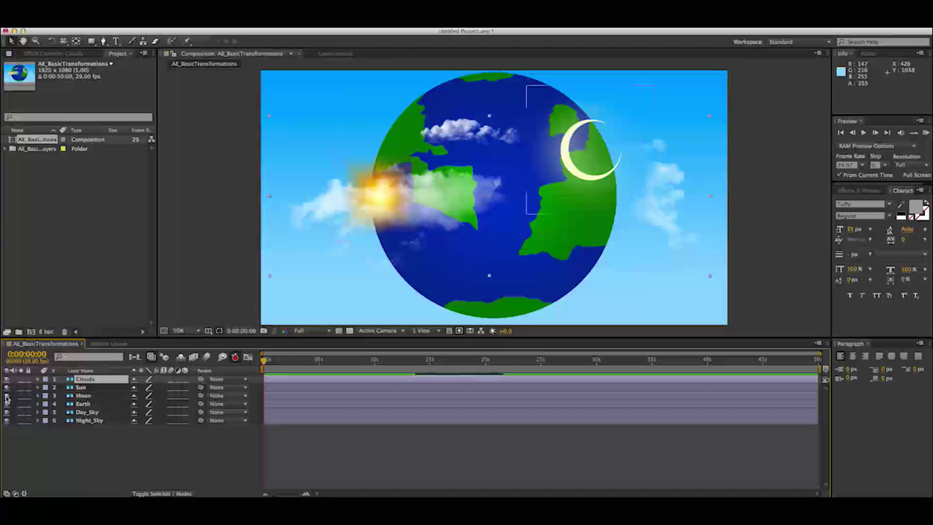
click(7, 395)
click(7, 395)
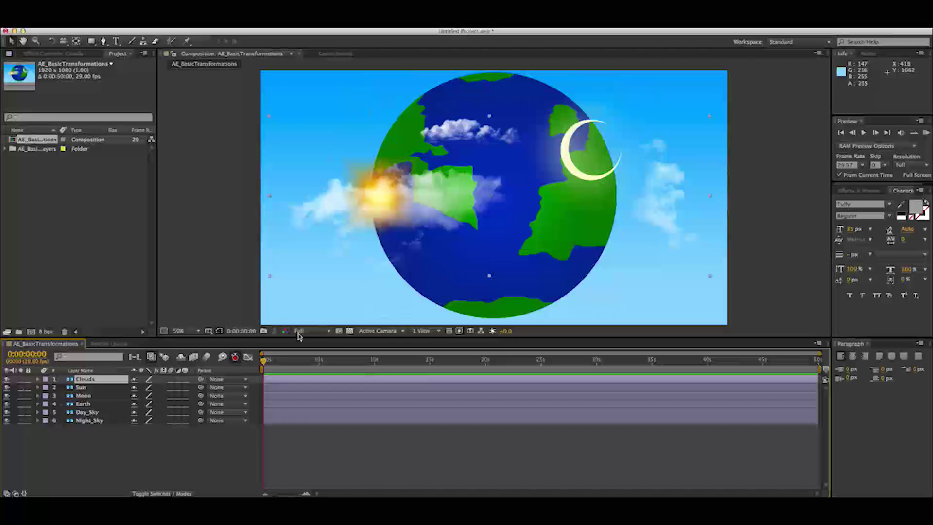
- Zoom the timeline to about the first 21 seconds and scrub to 0:00:00:28 and back to the start
drag(265, 364, 243, 384)
click(307, 493)
click(307, 493)
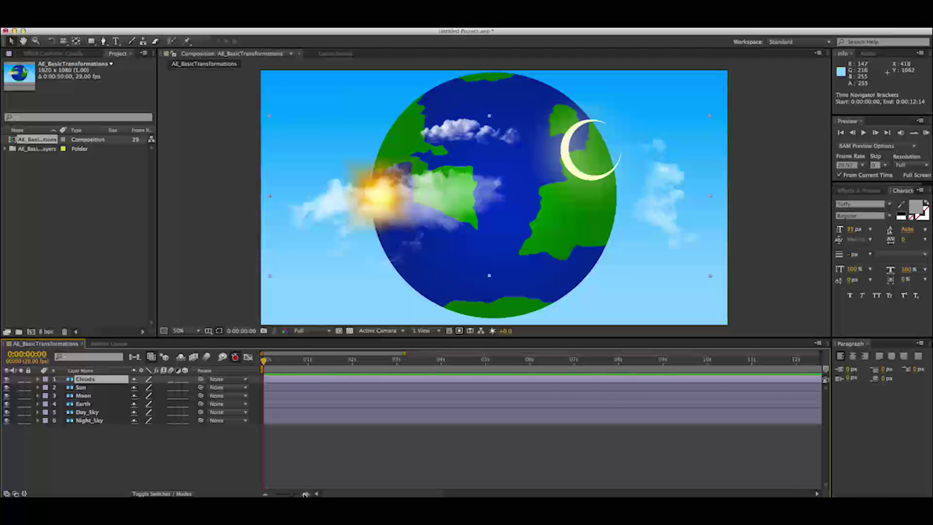
drag(305, 495, 287, 494)
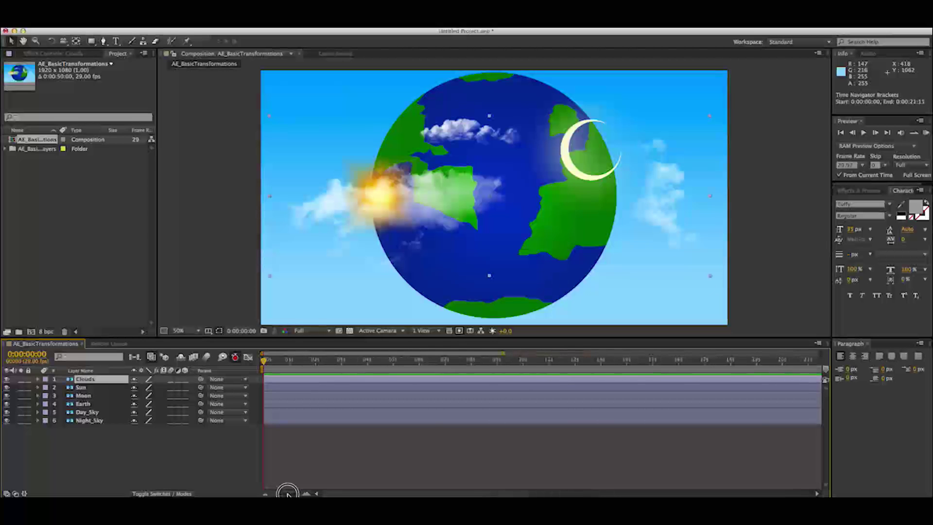
drag(263, 361, 289, 362)
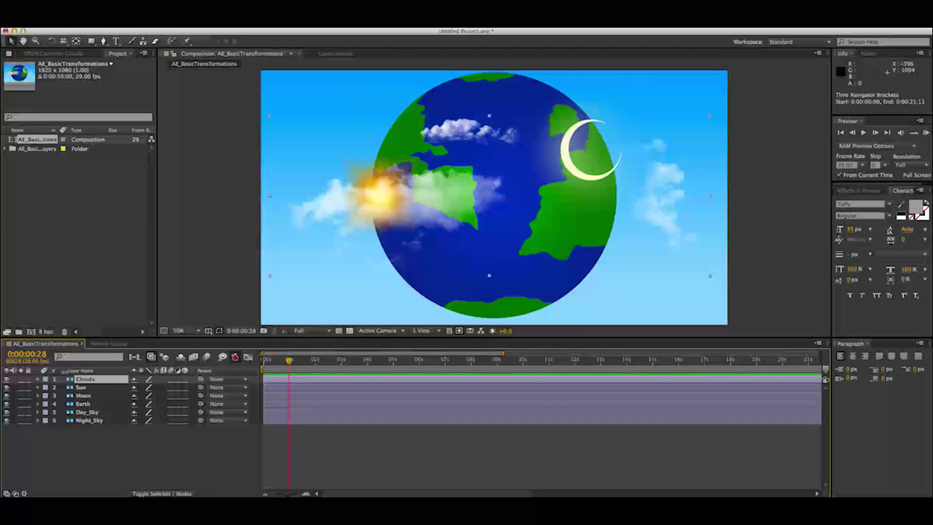
drag(288, 359, 263, 359)
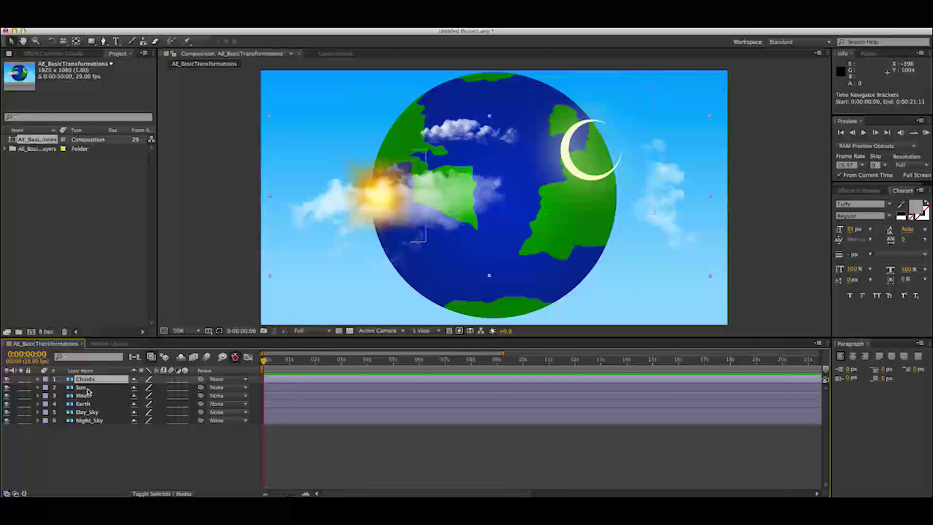
- Pre-compose the Sun, Moon and Earth layers into a new composition named Earth
click(83, 388)
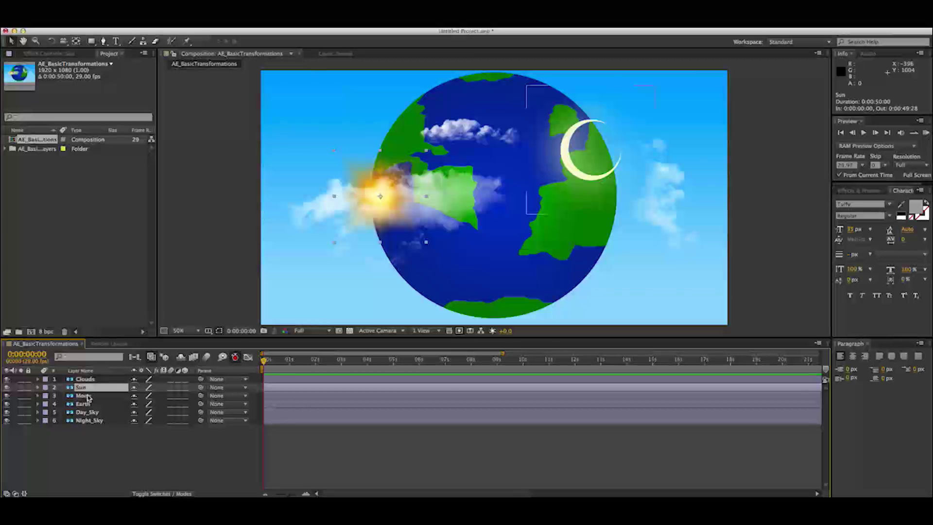
super+click(83, 404)
super+click(87, 394)
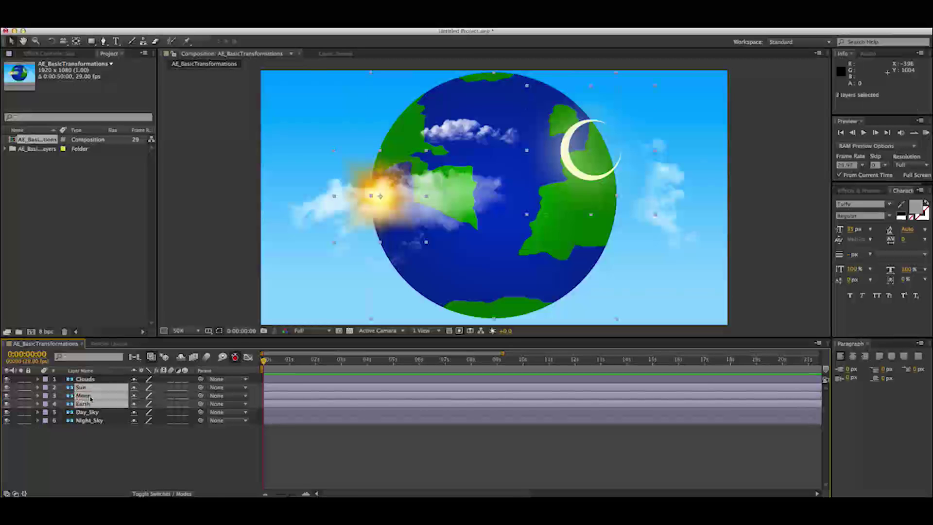
right_click(87, 401)
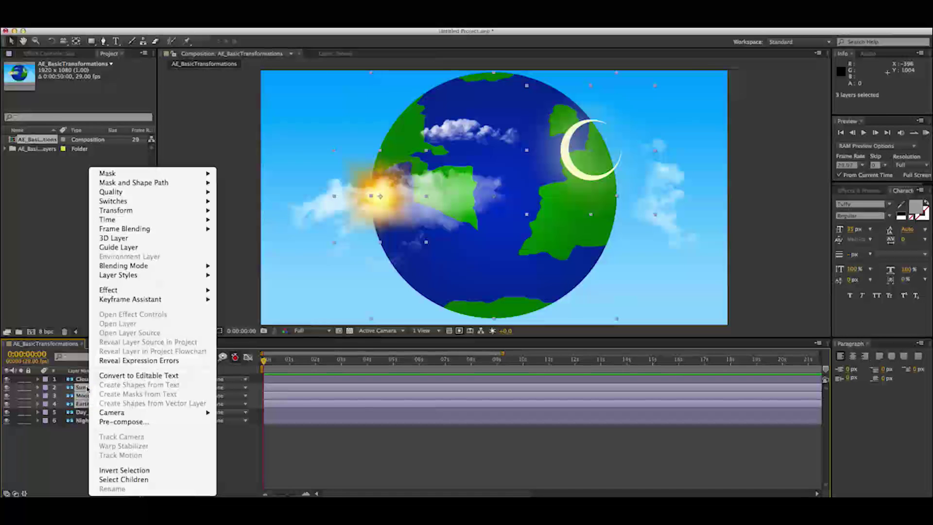
click(108, 423)
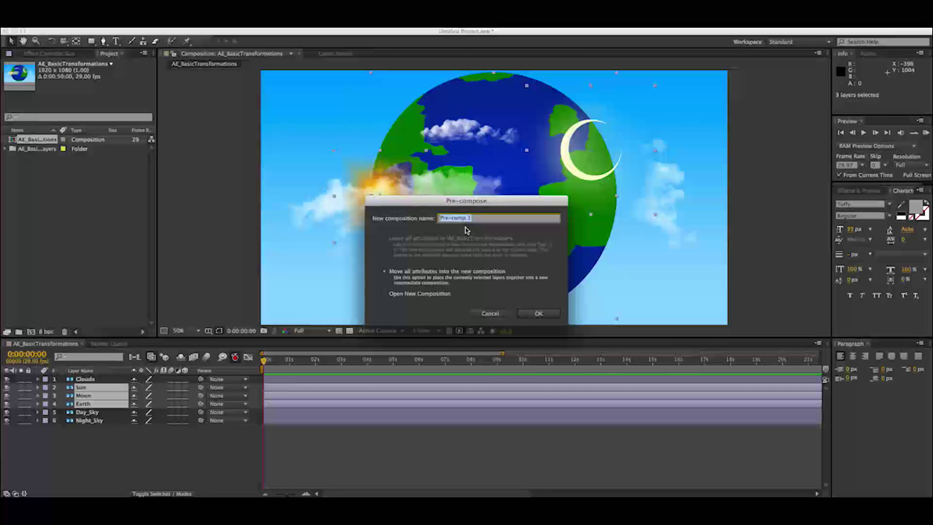
text(S)
text(arth)
click(552, 308)
- Try moving the Earth pre-composition as one group in the frame, undo the move and clear the selection
drag(523, 195, 553, 238)
key(super+z)
click(110, 434)
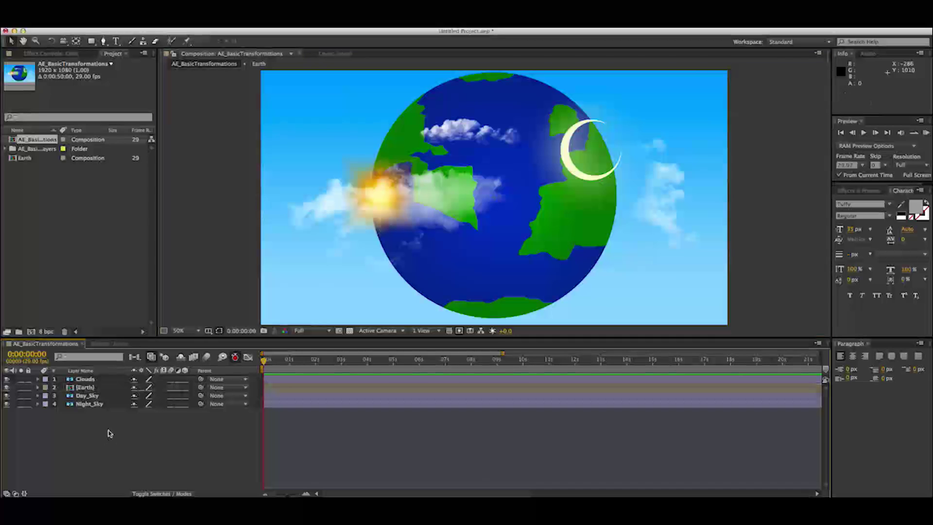
- Open the Earth pre-composition and shift its Earth layer 6 px to the left
click(85, 388)
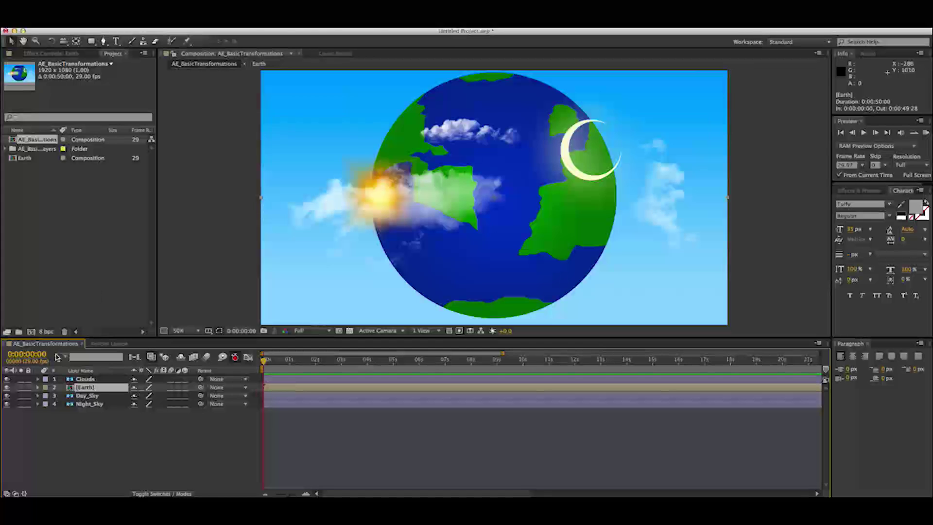
double_click(86, 386)
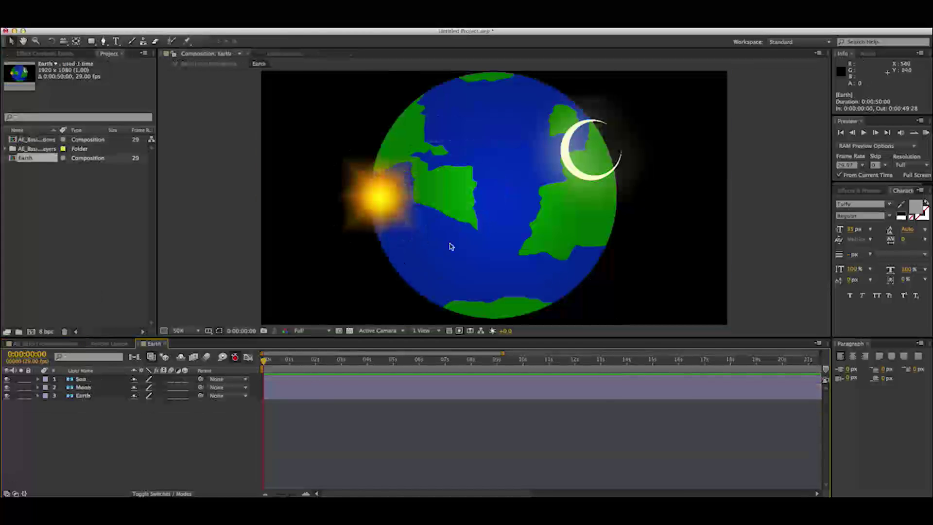
click(502, 262)
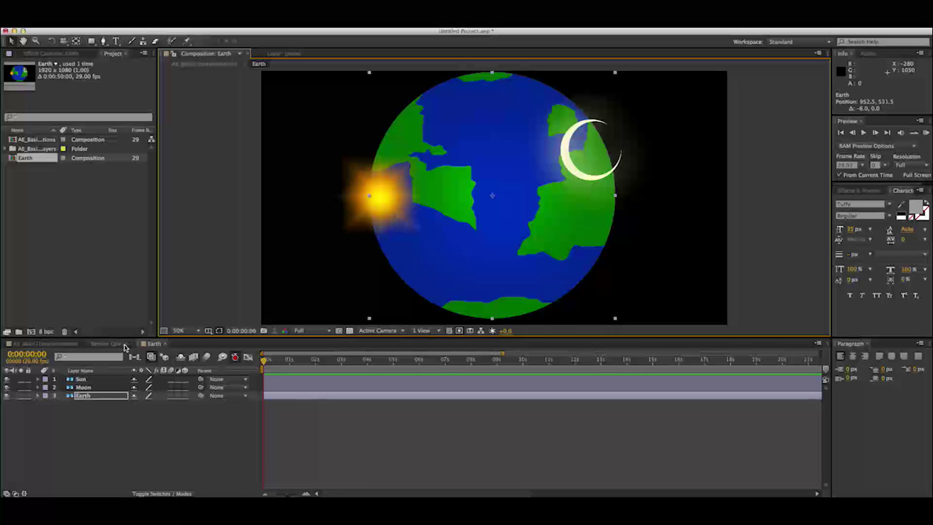
- Compare the main AE_BasicTransformations composition with the Earth pre-composition, finishing in the Earth pre-composition
click(47, 346)
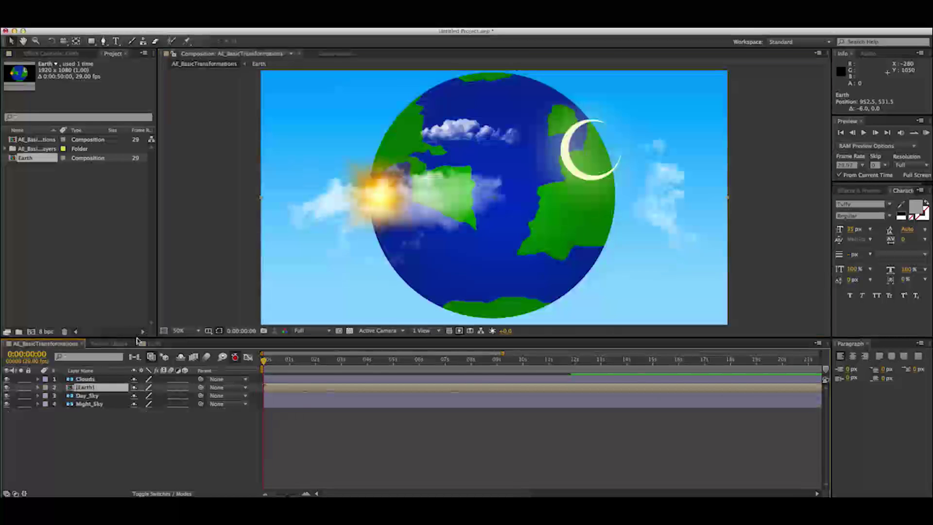
click(152, 344)
click(58, 344)
click(151, 343)
click(73, 344)
click(154, 343)
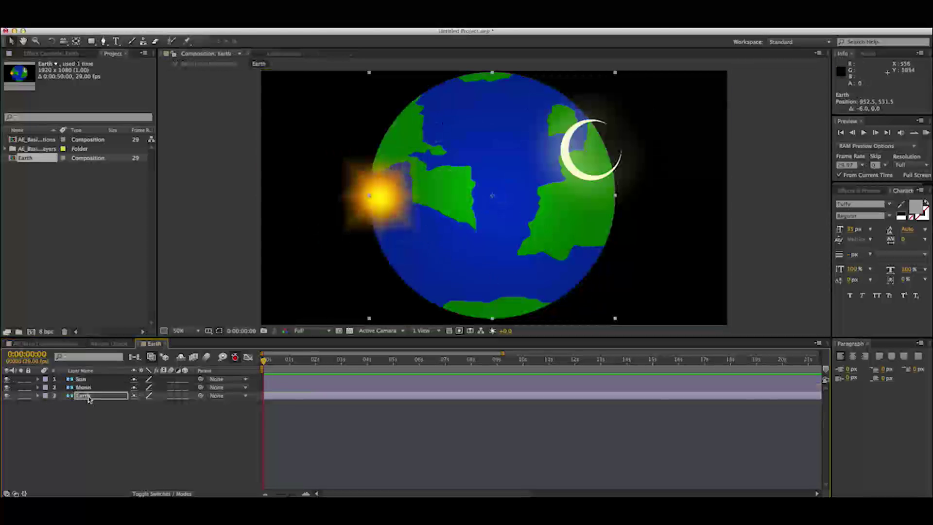
- Spread the layers apart: shift the Earth slightly down, the Moon to 1642, 283 and the Sun to 252.5, 732.5
mouse_move(384, 207)
mouse_down()
mouse_move(336, 214)
mouse_move(394, 205)
mouse_up()
drag(444, 186, 441, 191)
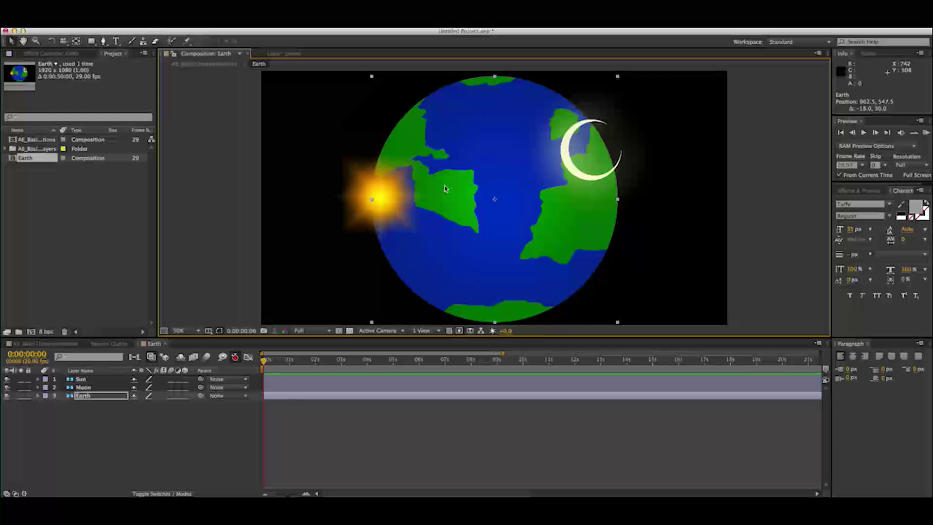
click(84, 387)
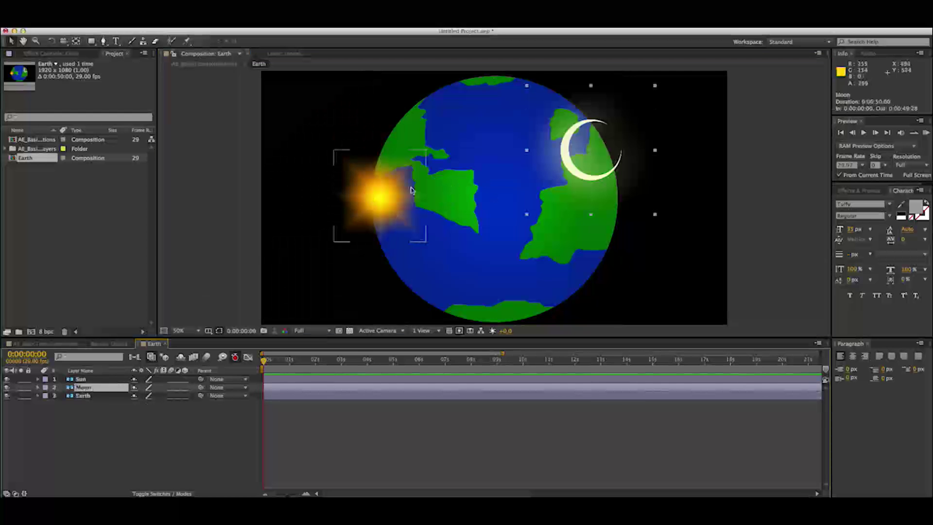
drag(583, 170, 650, 158)
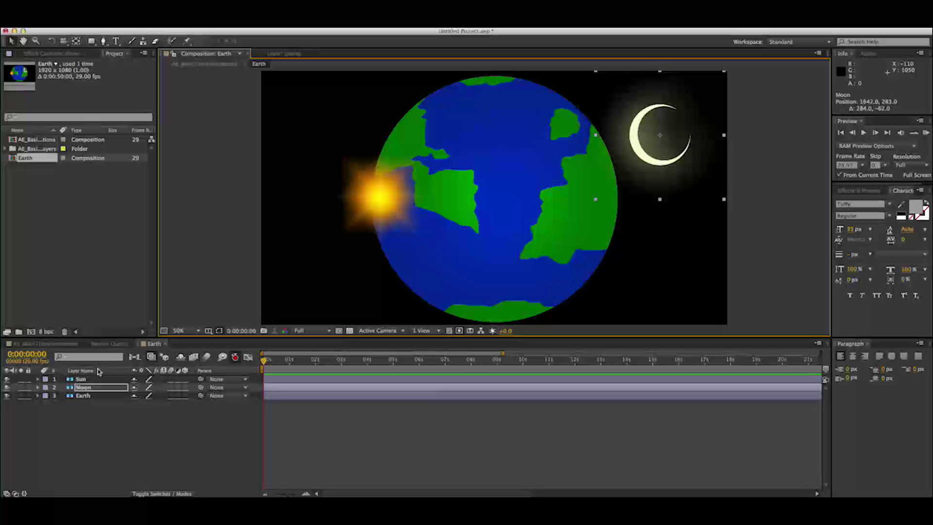
click(81, 380)
drag(369, 203, 311, 252)
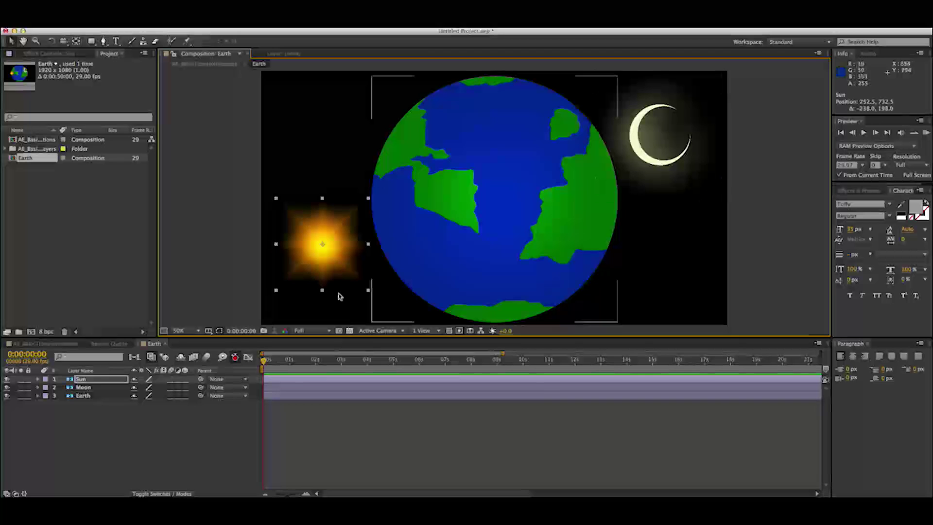
- Select the Earth, Moon and Sun layers individually, nudging the Sun 6 px down, and finish with the Earth layer selected
click(92, 397)
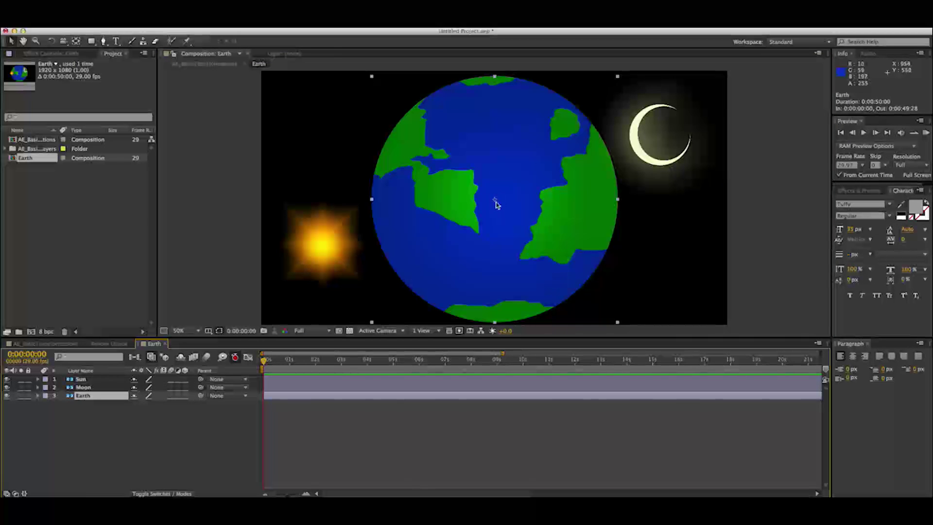
drag(83, 387, 92, 396)
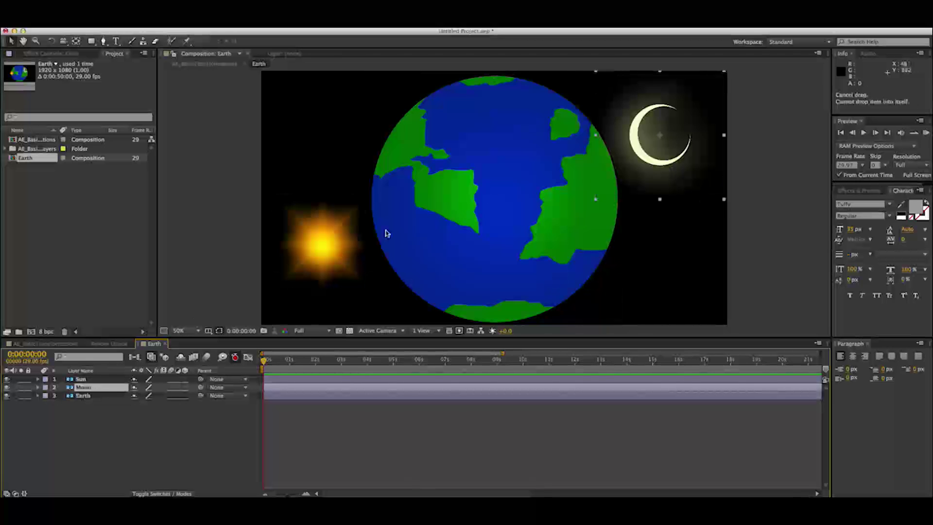
click(89, 380)
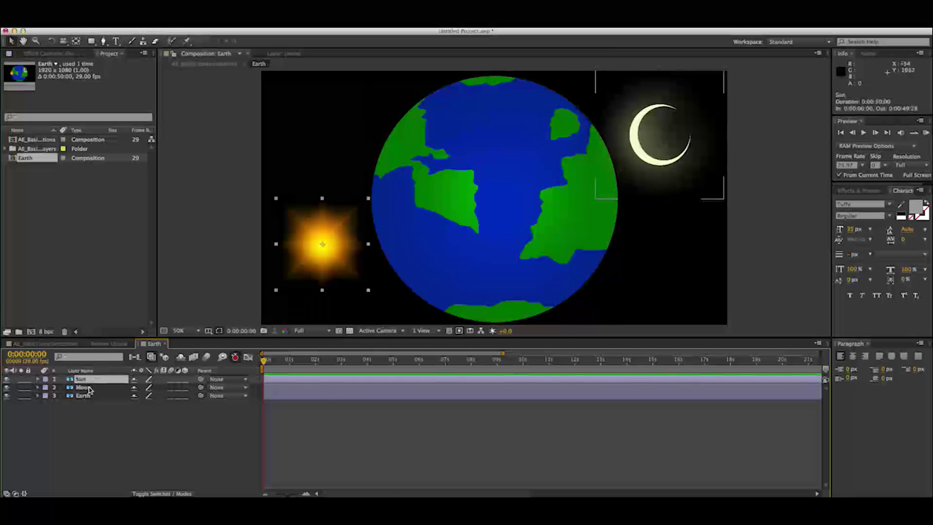
click(85, 395)
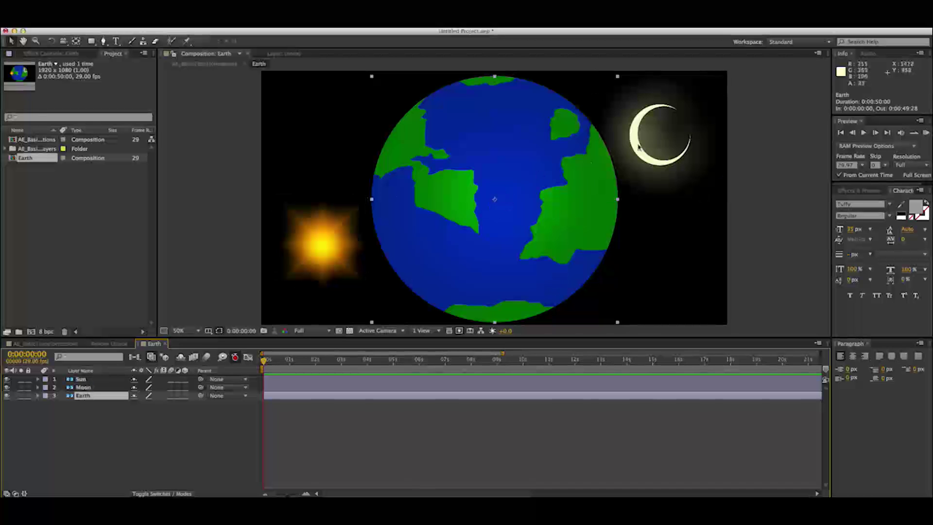
click(662, 142)
click(320, 246)
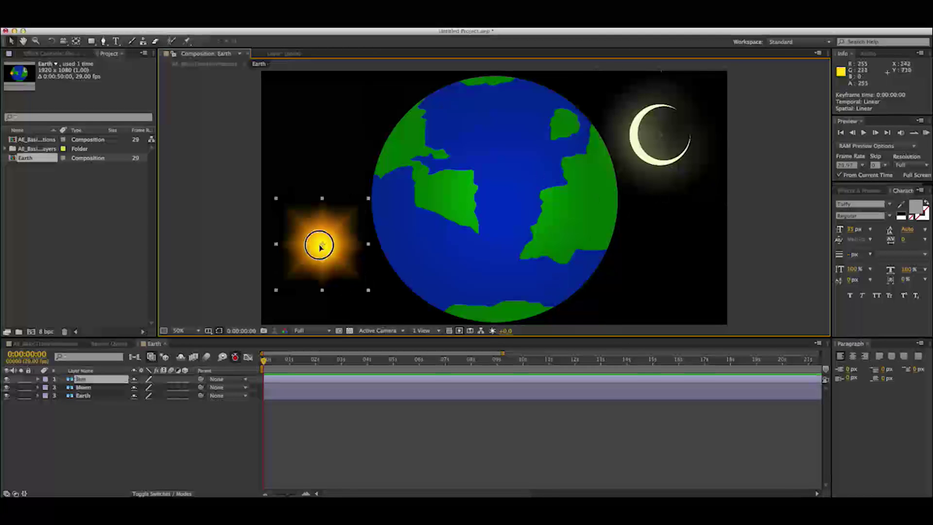
click(533, 219)
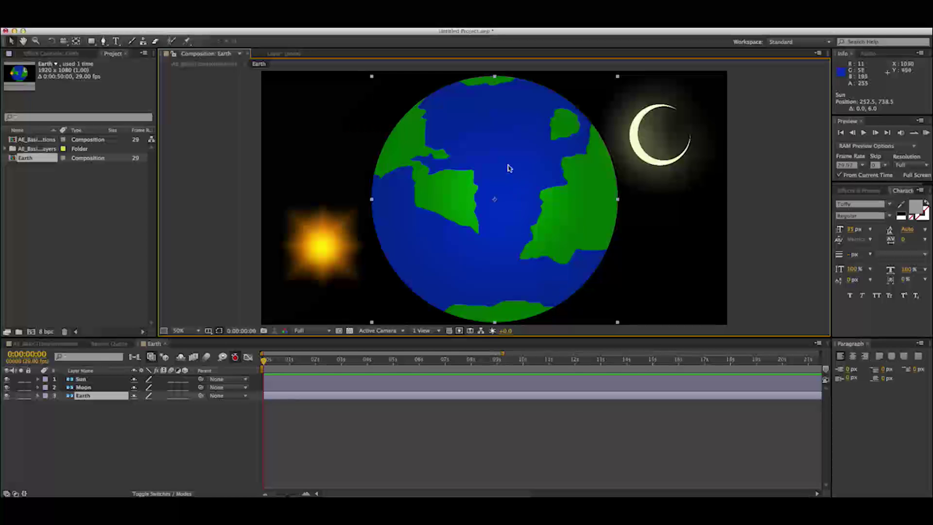
- Hide and show the Earth pre-composition layer in the AE_BasicTransformations composition to check what it contains
click(47, 344)
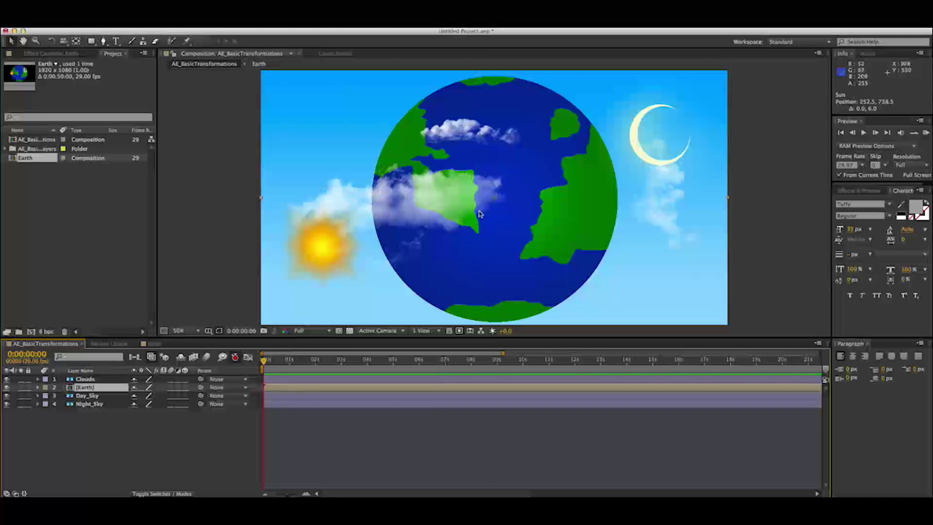
click(7, 388)
click(7, 388)
- In the Earth pre-composition, nudge the Moon slightly up and right and move the Sun to about 236.5, 748.5
click(155, 344)
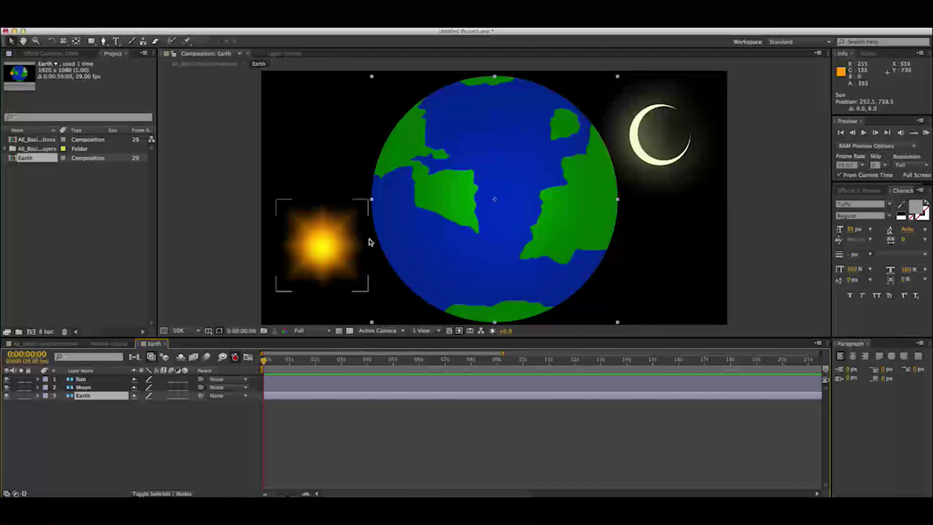
drag(666, 160, 668, 159)
drag(340, 245, 335, 247)
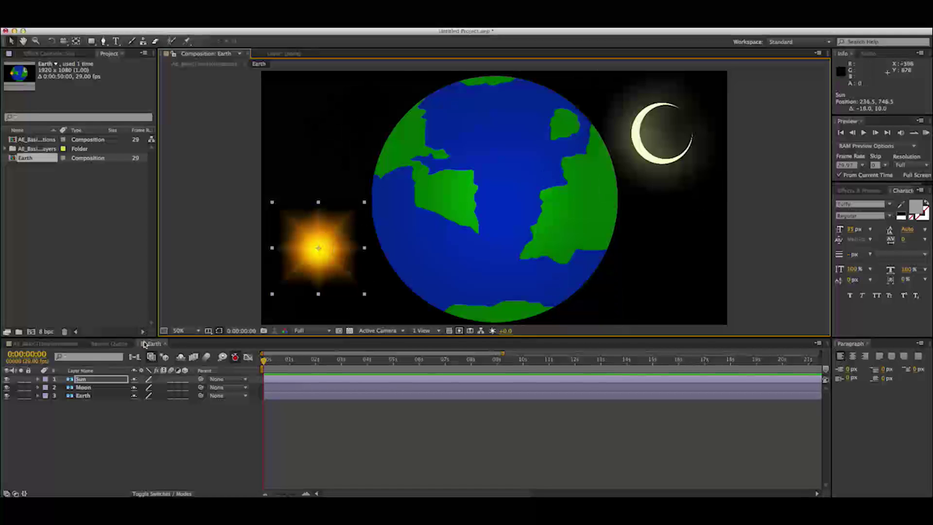
- Lower the Earth pre-composition in AE_BasicTransformations to position 959.6, 1071.8, leaving the globe's upper half in frame
click(73, 344)
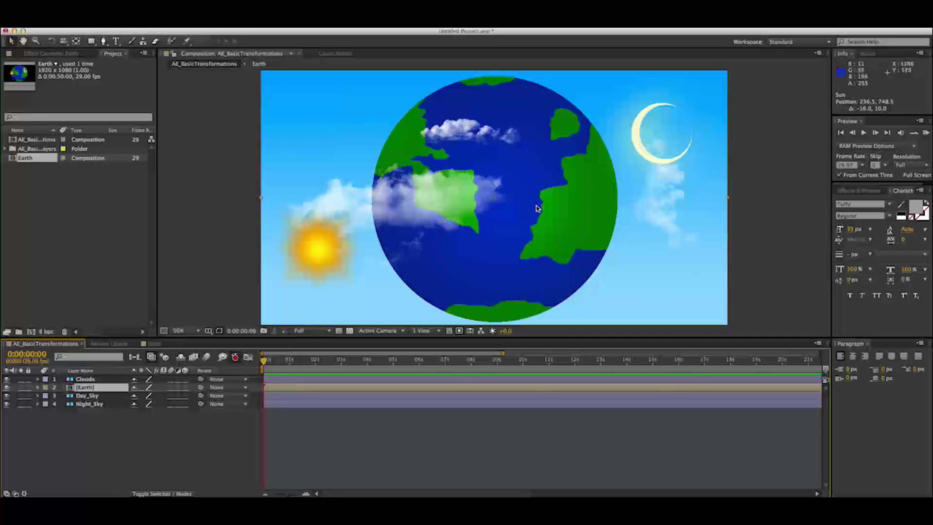
drag(554, 169, 557, 299)
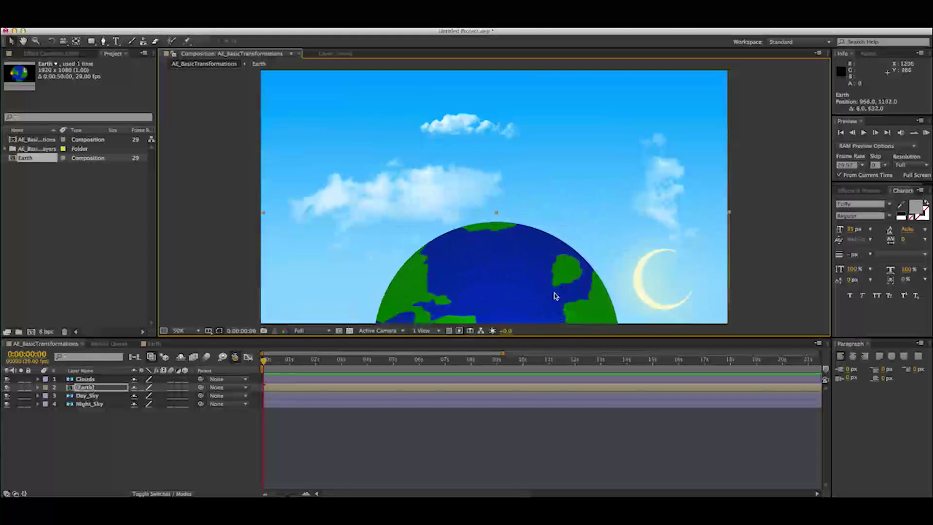
click(194, 331)
click(198, 349)
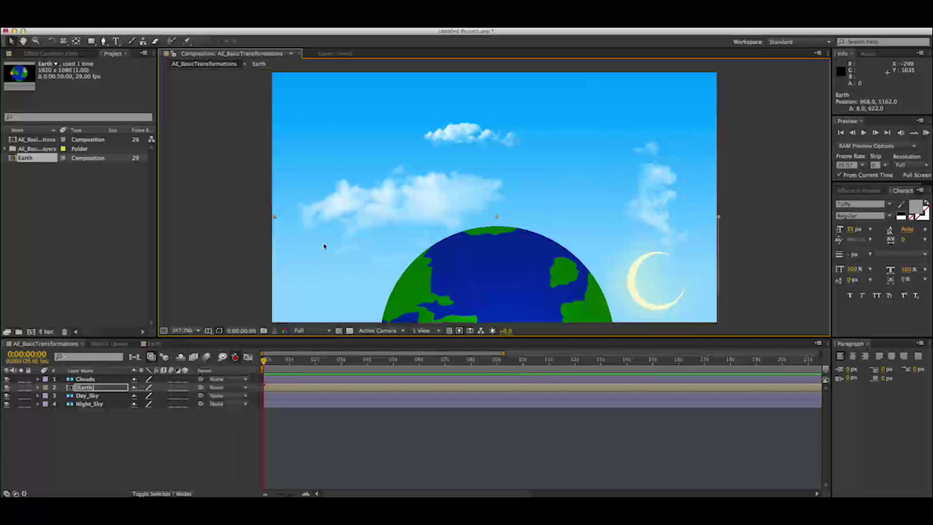
drag(568, 293, 566, 272)
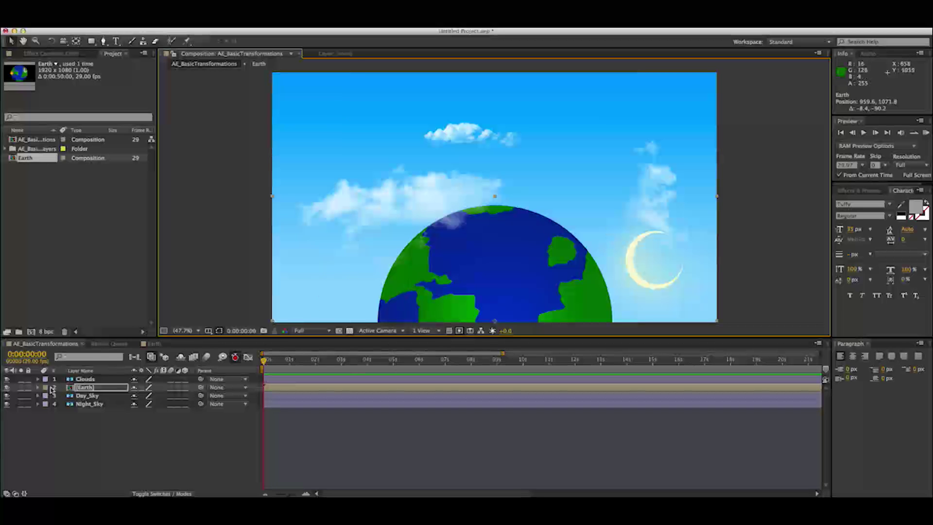
- Reveal the Earth pre-composition's transform properties and delete its Position keyframe at the start of the timeline
click(37, 387)
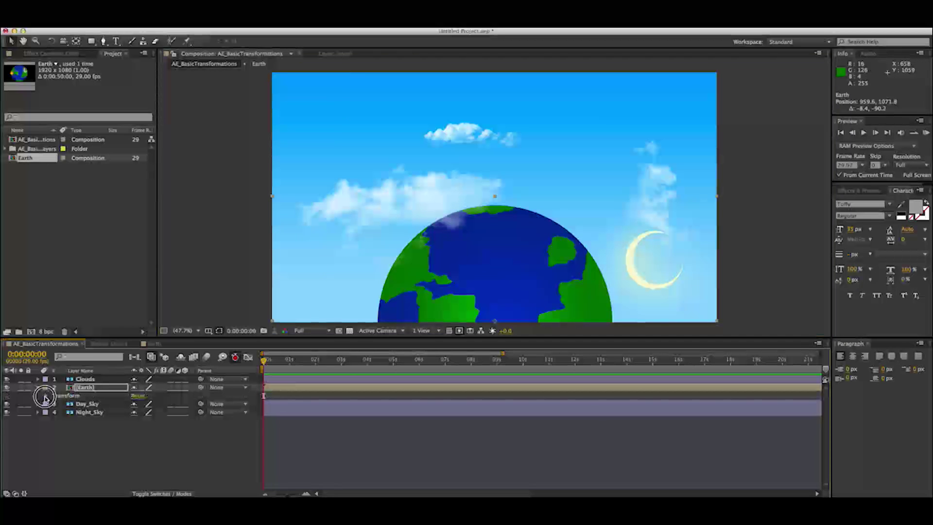
click(46, 395)
click(60, 397)
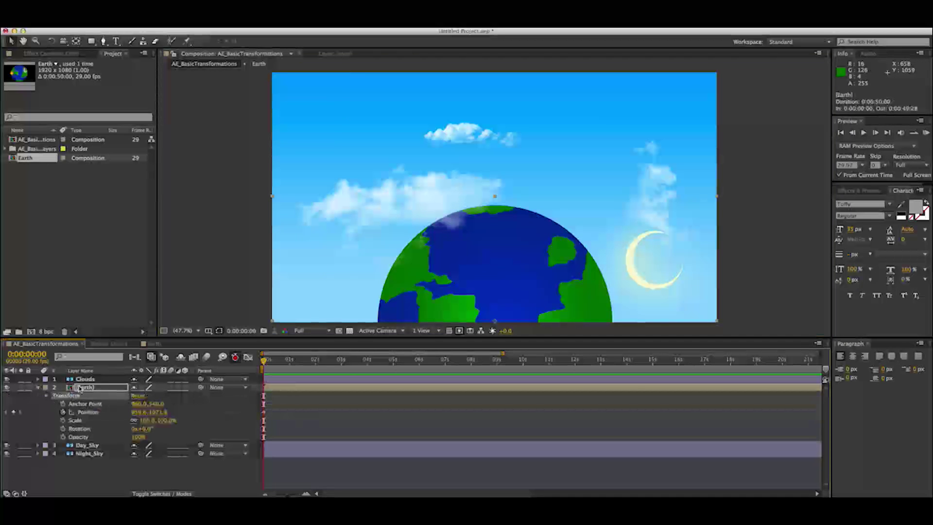
click(88, 413)
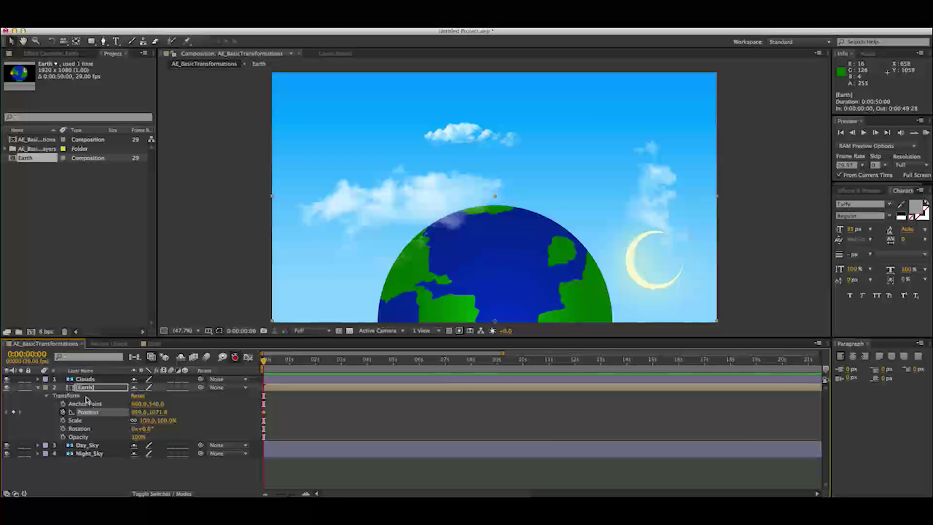
drag(264, 412, 262, 410)
key(Delete)
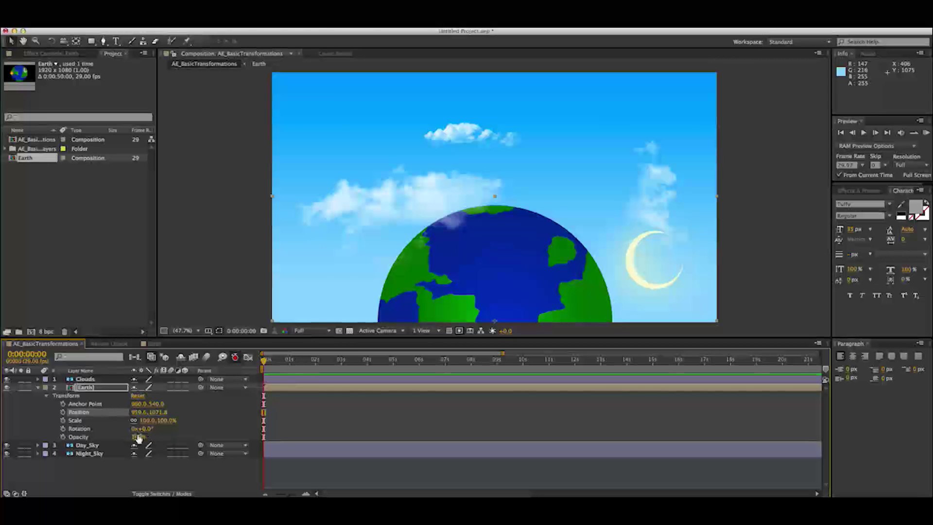
- Set the Earth pre-composition's rotation to 100° so the Sun sits above the globe
drag(147, 431, 217, 447)
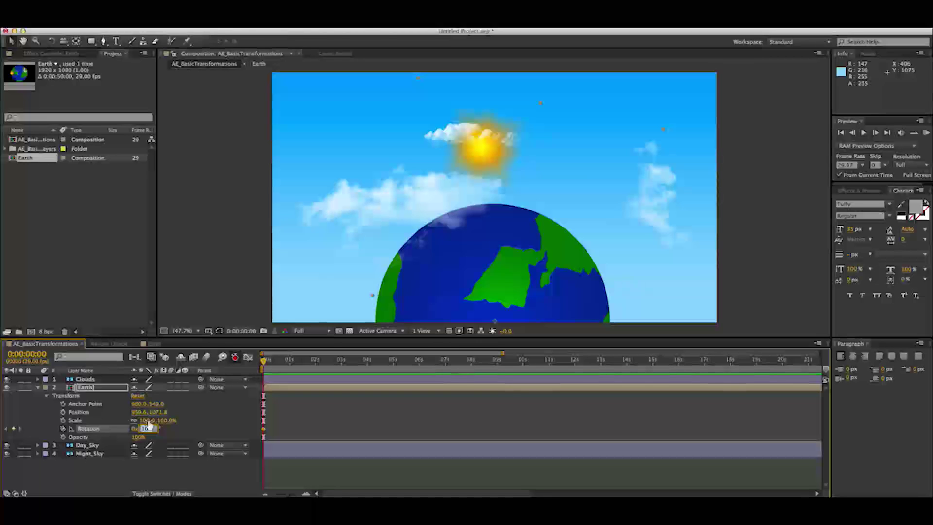
text(90)
key(Return)
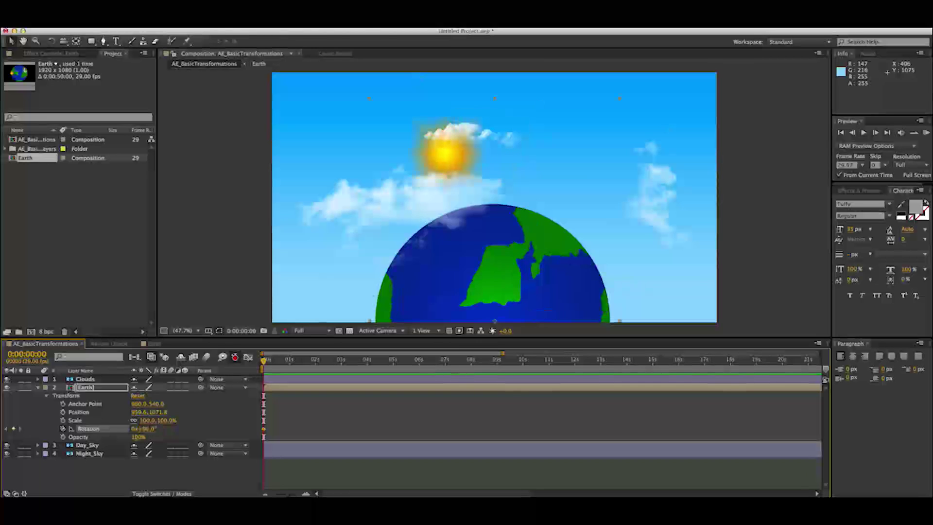
click(148, 434)
click(148, 430)
drag(148, 434, 152, 434)
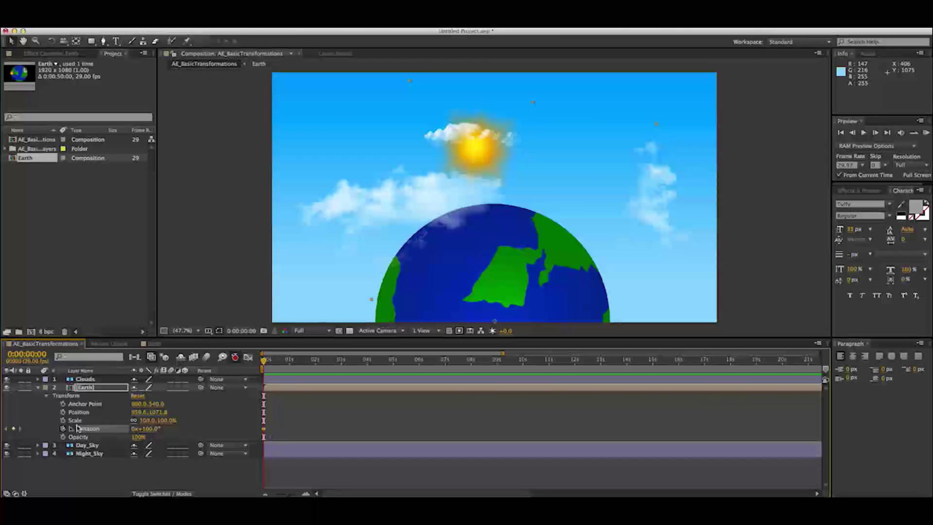
- Try moving the first Rotation keyframe to 0:00:00:24 and undo the move
click(263, 430)
drag(263, 429, 285, 429)
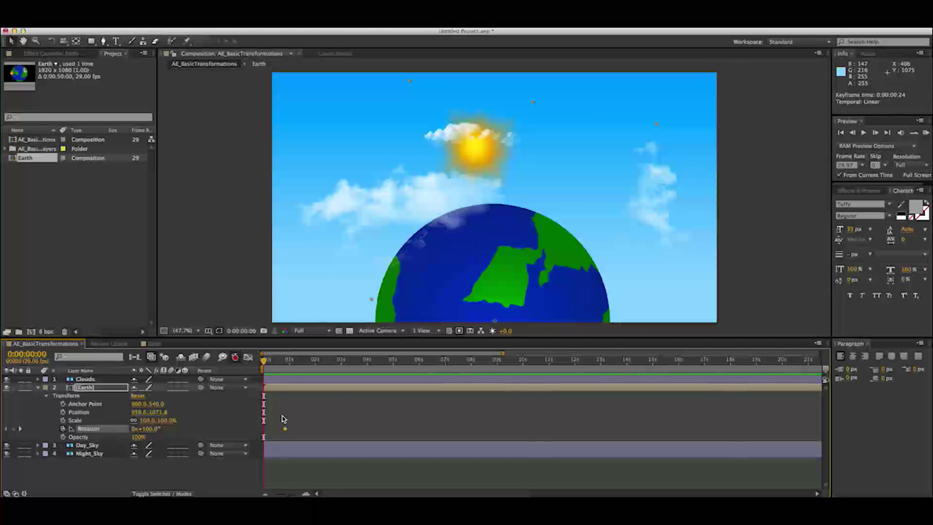
key(super+z)
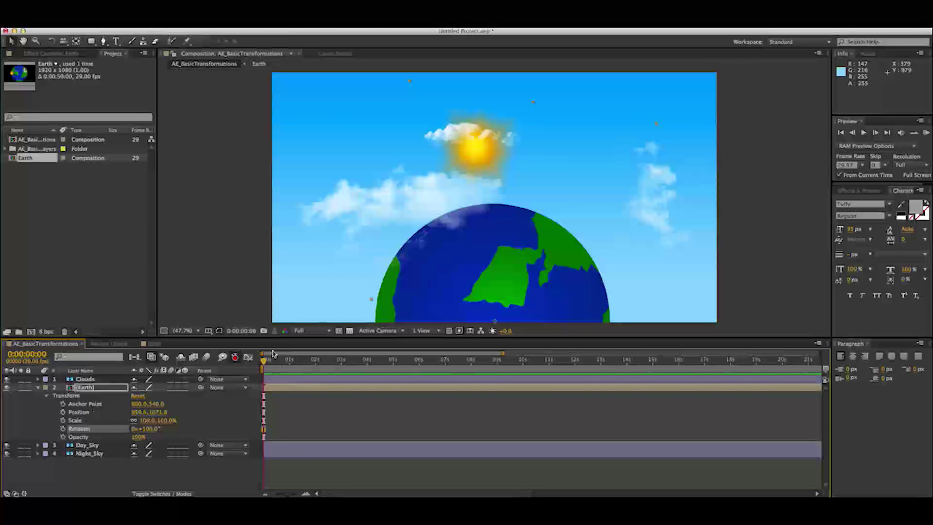
- Add Rotation keyframes of 100° to the Earth pre-composition at 0:00:00:00 and 0:00:01:00
click(63, 430)
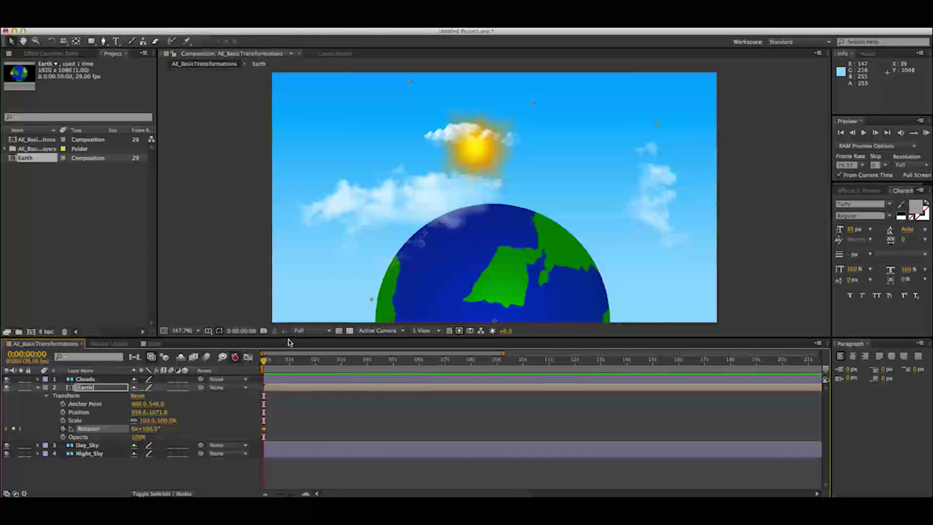
drag(268, 360, 291, 360)
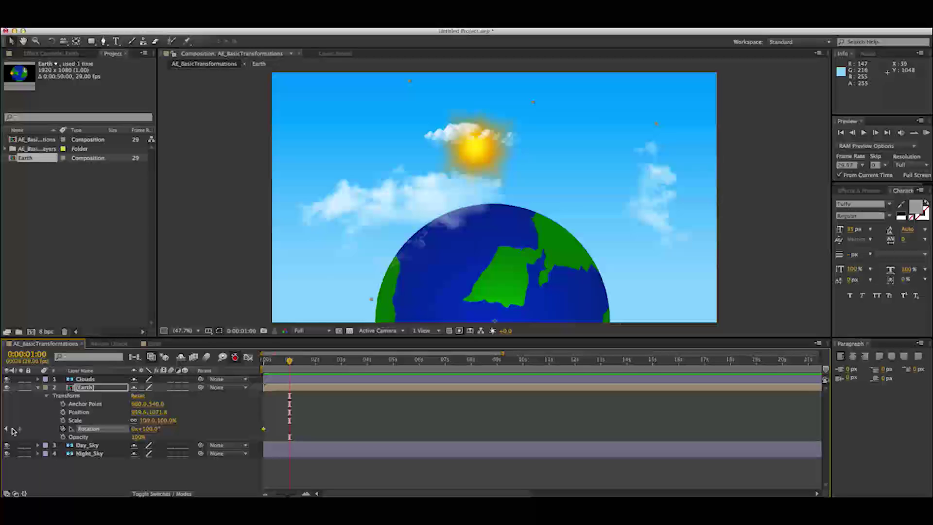
drag(149, 432, 288, 473)
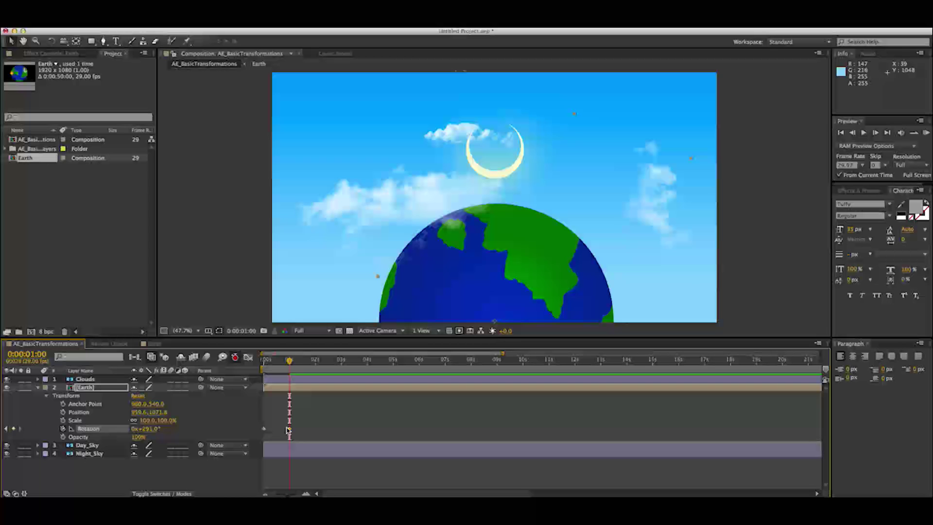
key(super+z)
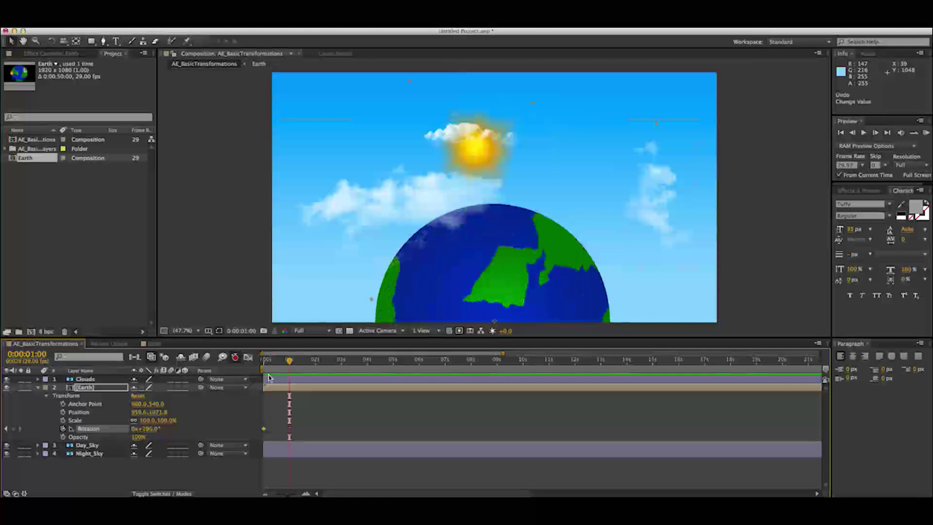
click(13, 429)
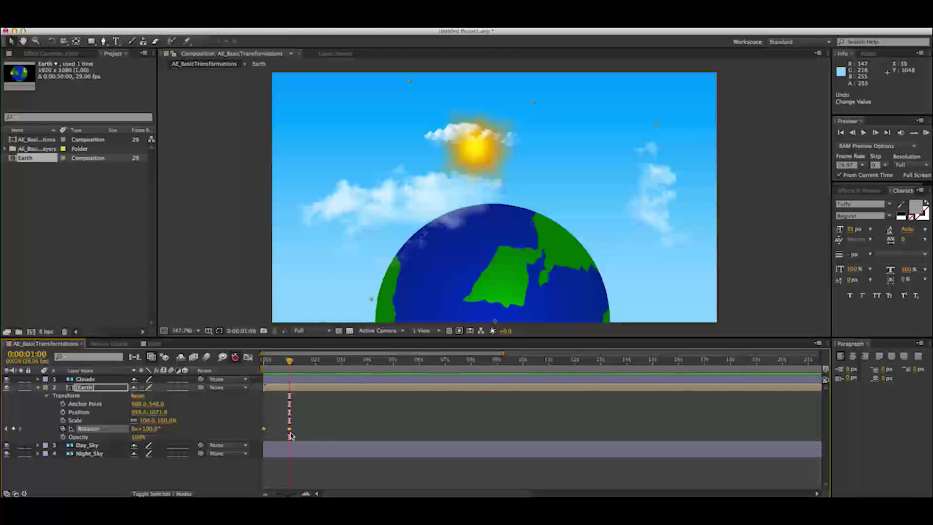
- Set the Earth pre-composition's rotation to 295° on the 0:00:01:00 keyframe, bringing the Moon above the globe
mouse_move(295, 366)
mouse_down()
mouse_move(266, 366)
mouse_move(289, 365)
mouse_up()
drag(289, 366, 291, 365)
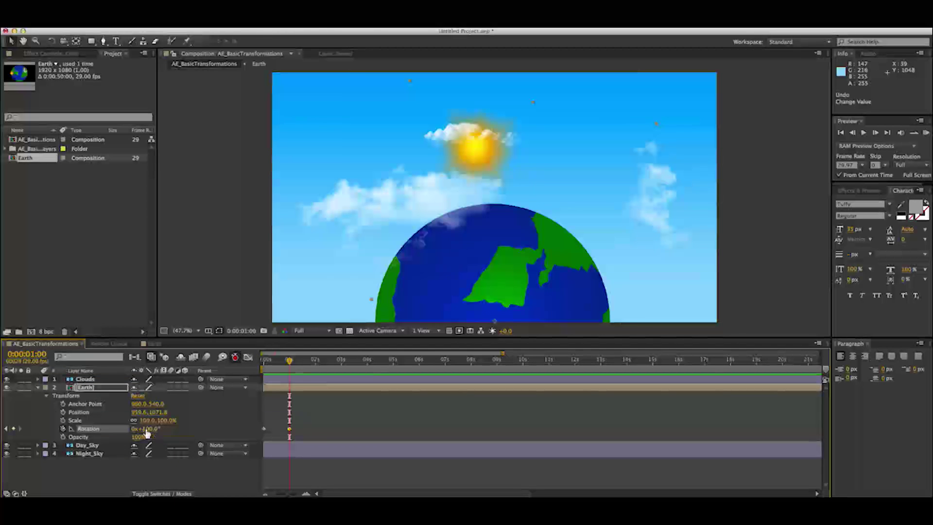
click(290, 371)
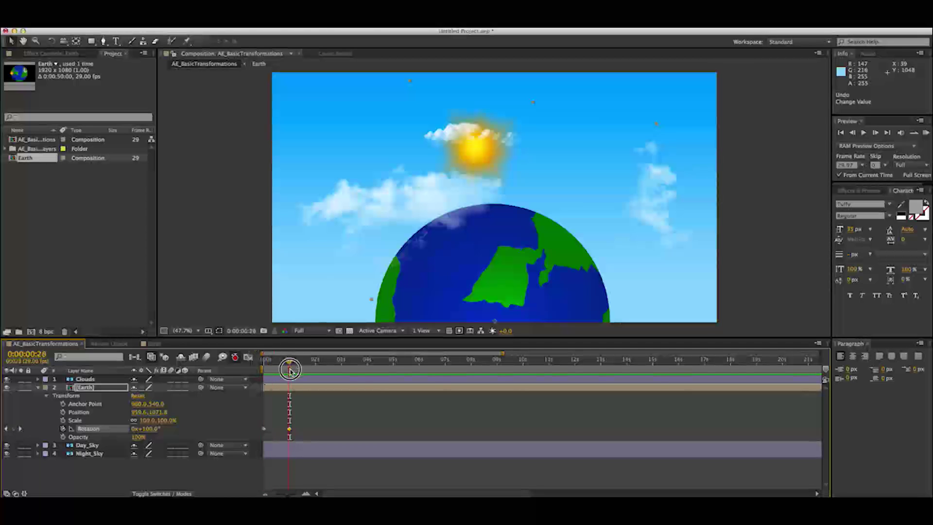
click(290, 369)
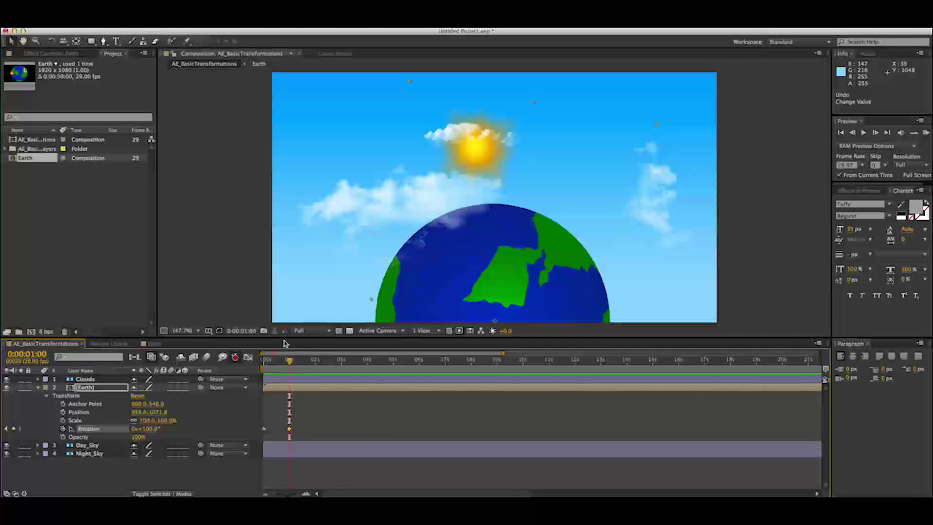
drag(148, 432, 240, 431)
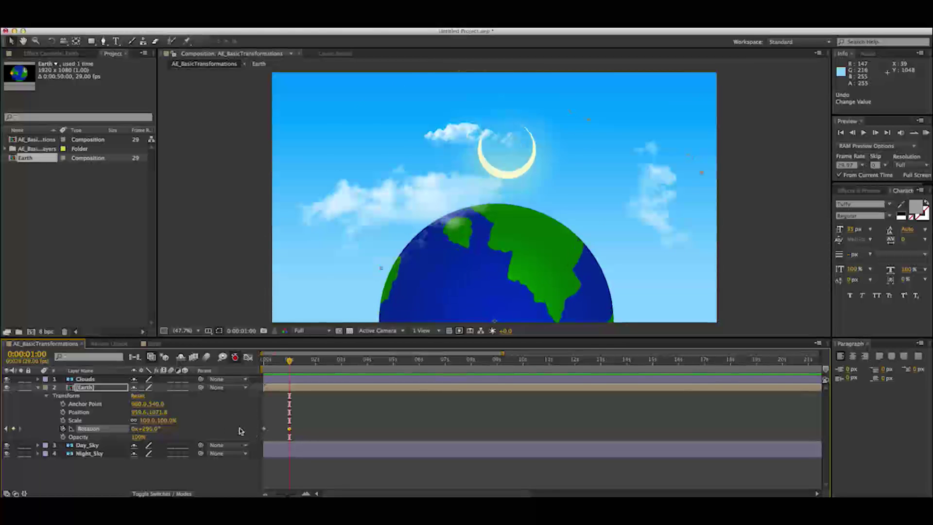
- Scrub between 0:00:00:00 and 0:00:01:00 to review the Earth pre-composition's rotation from Sun to Moon
click(284, 364)
drag(284, 364, 234, 359)
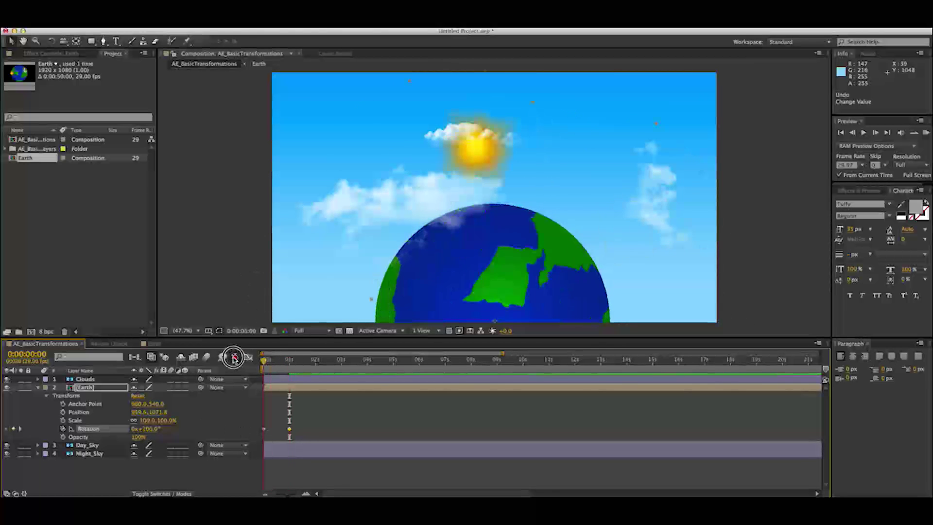
click(289, 362)
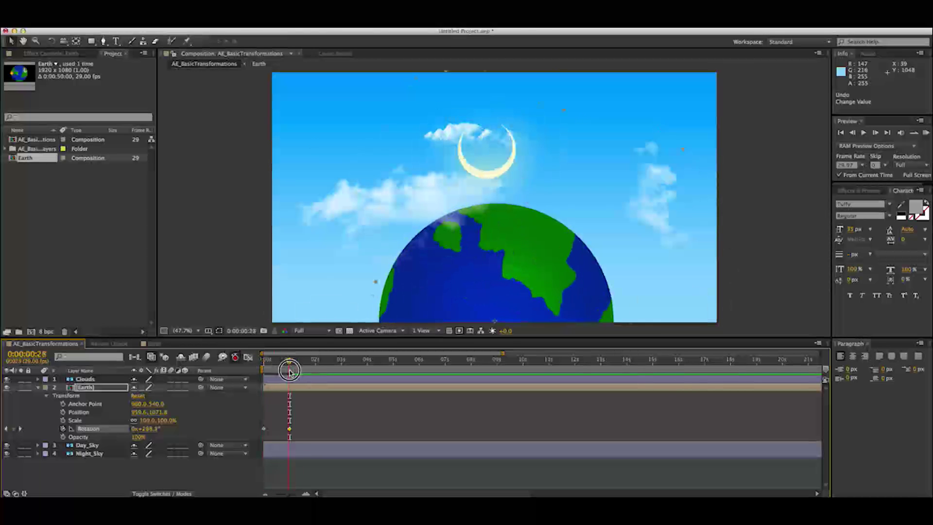
drag(289, 371, 291, 370)
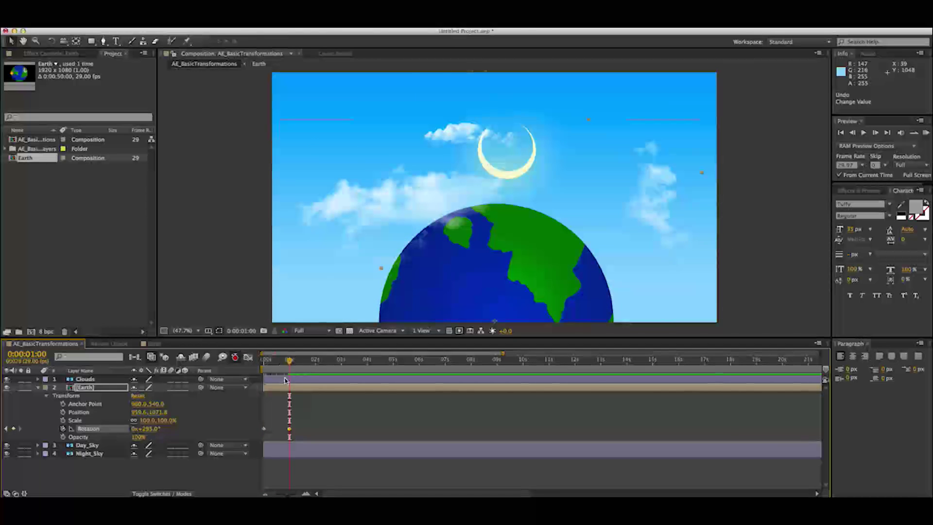
click(307, 492)
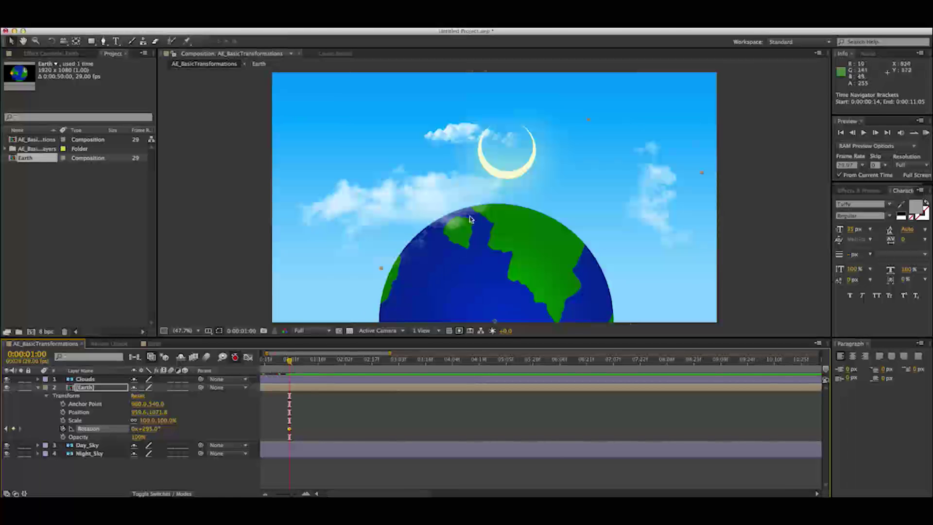
- Rotate the Moon layer inside the Earth pre-composition to 95° at 0:00:01:00 and return to AE_BasicTransformations
click(154, 344)
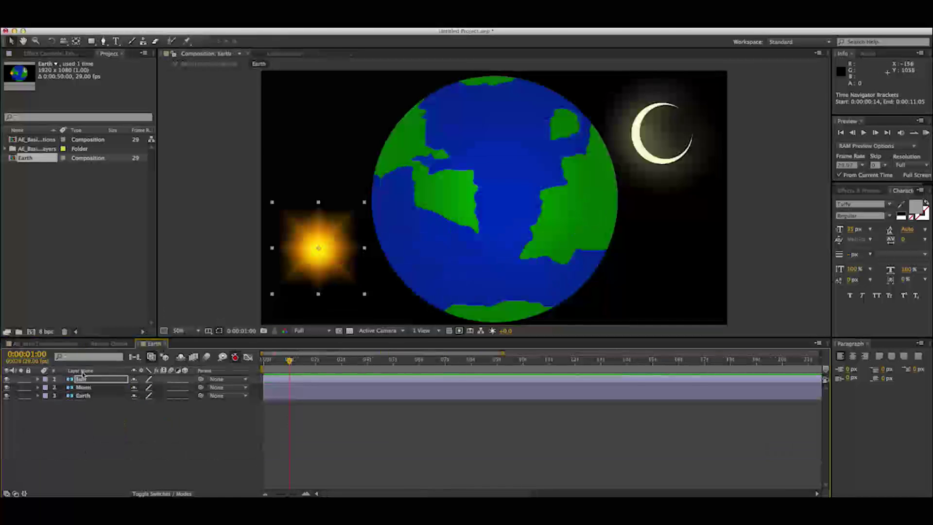
click(43, 388)
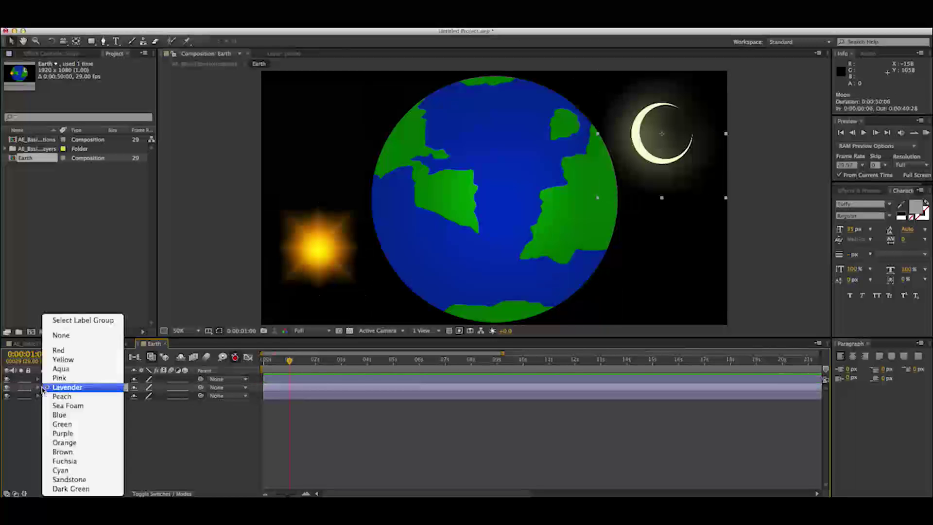
click(31, 415)
click(38, 387)
click(48, 396)
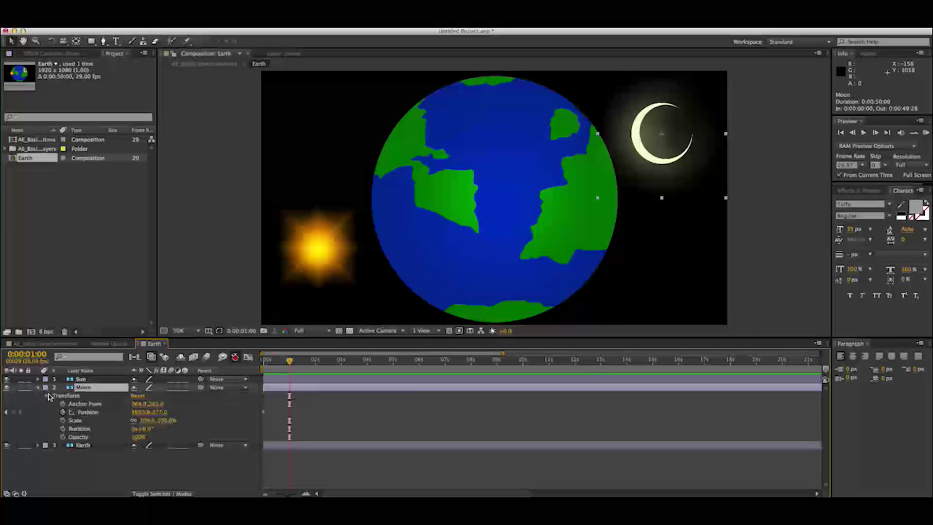
drag(146, 429, 214, 449)
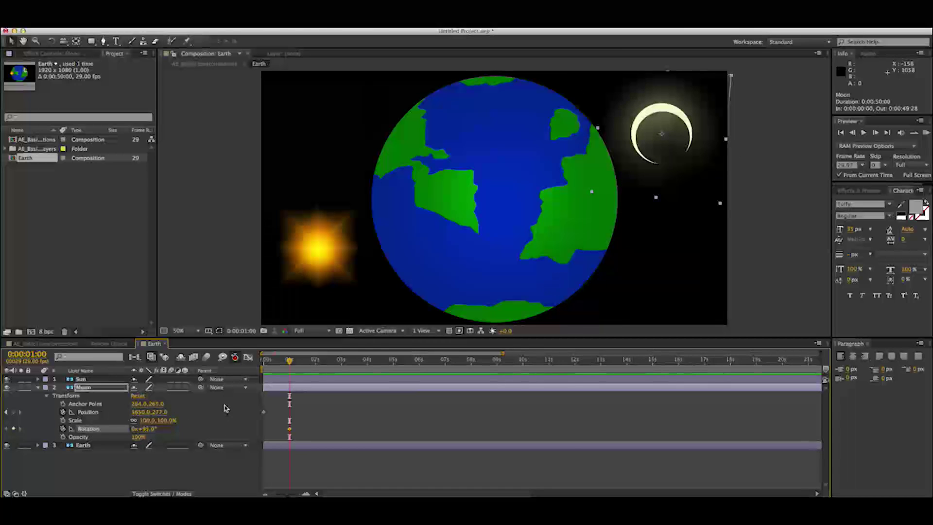
click(55, 345)
drag(288, 358, 316, 369)
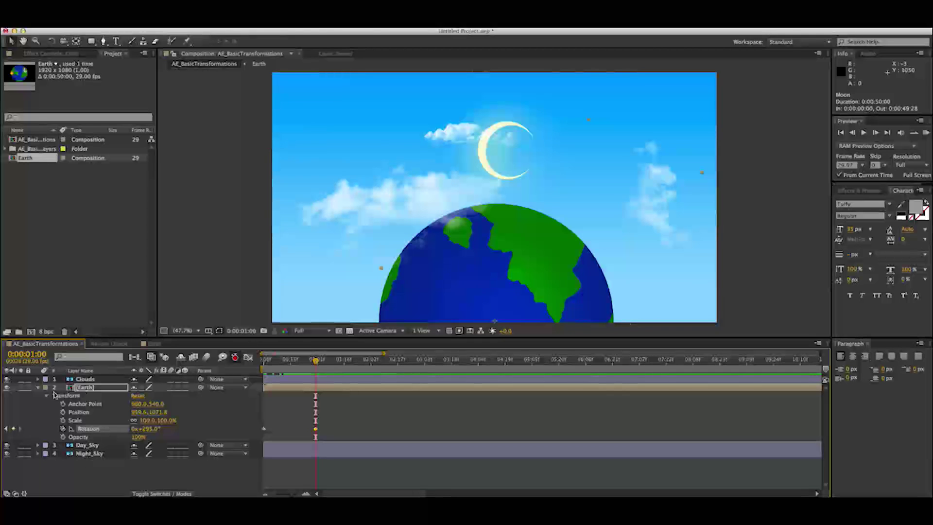
- Add a 100% Opacity keyframe to the Day_Sky layer at 0:00:00:00
click(38, 387)
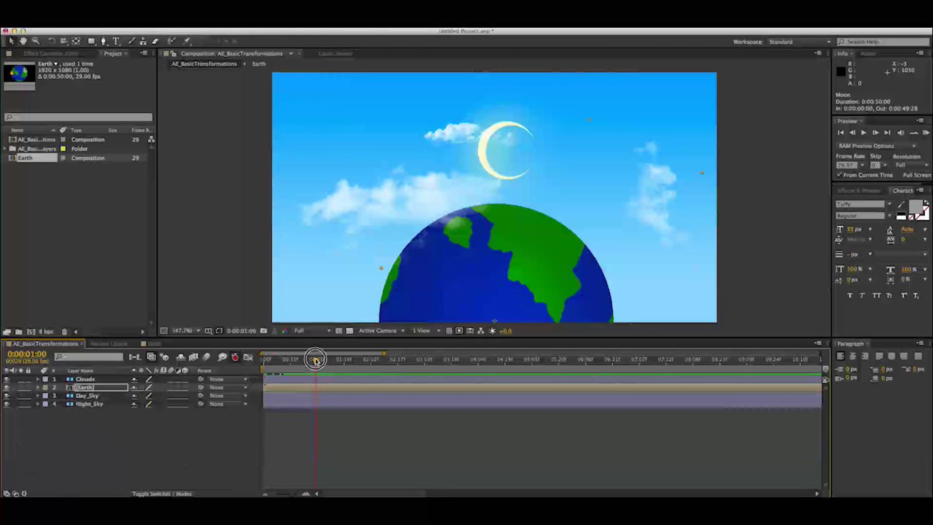
drag(316, 362, 247, 359)
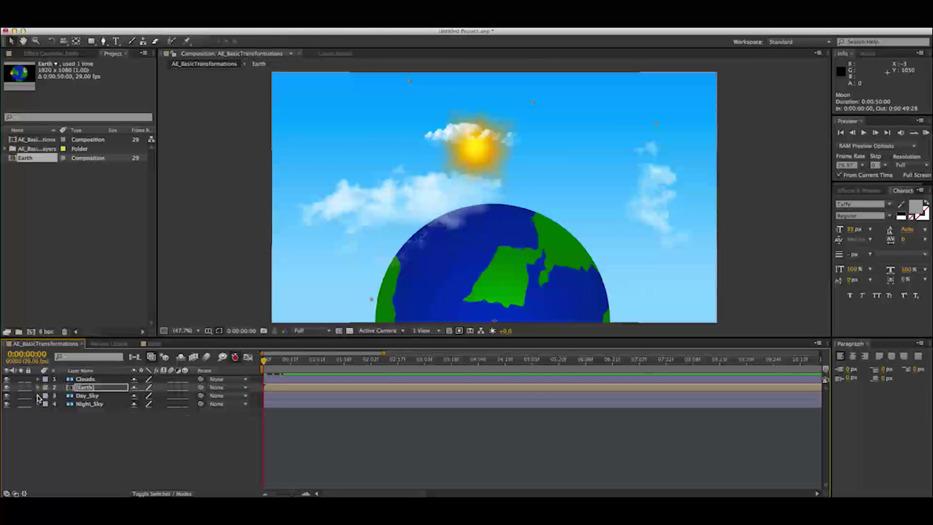
click(38, 396)
click(47, 404)
click(83, 397)
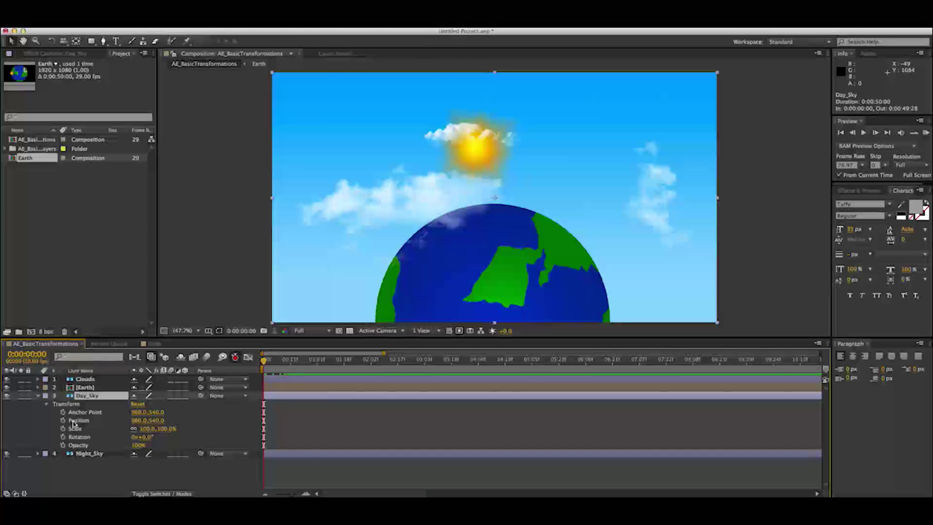
click(63, 446)
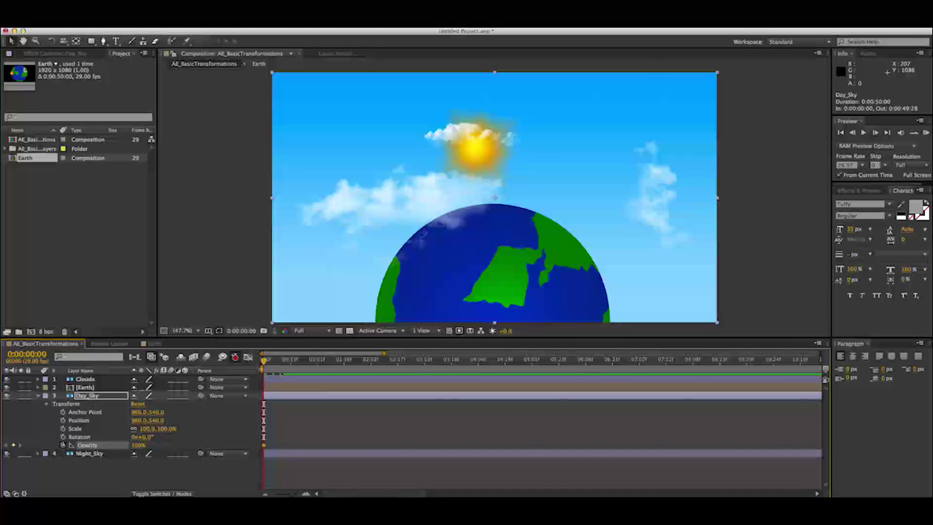
- Add an Opacity keyframe to Day_Sky at 0:00:01:00 and set it to 0%
drag(265, 361, 315, 371)
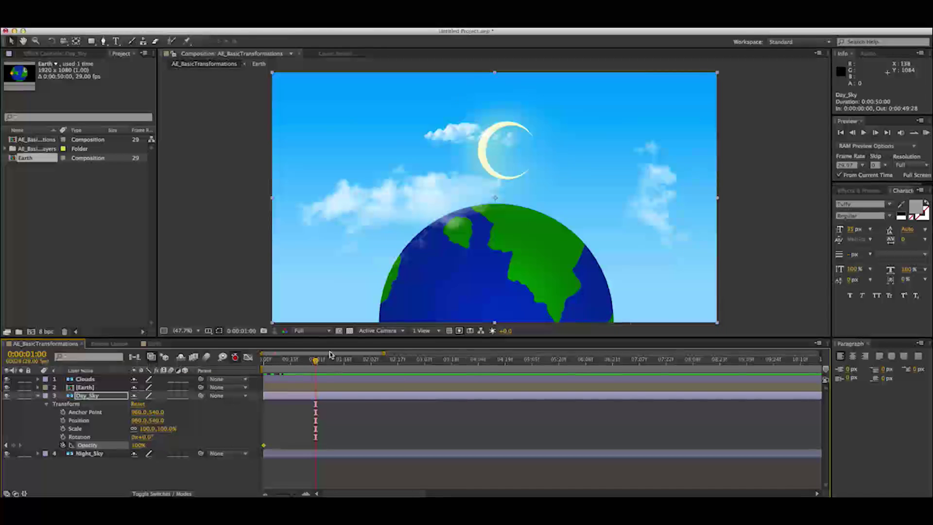
click(14, 445)
click(139, 446)
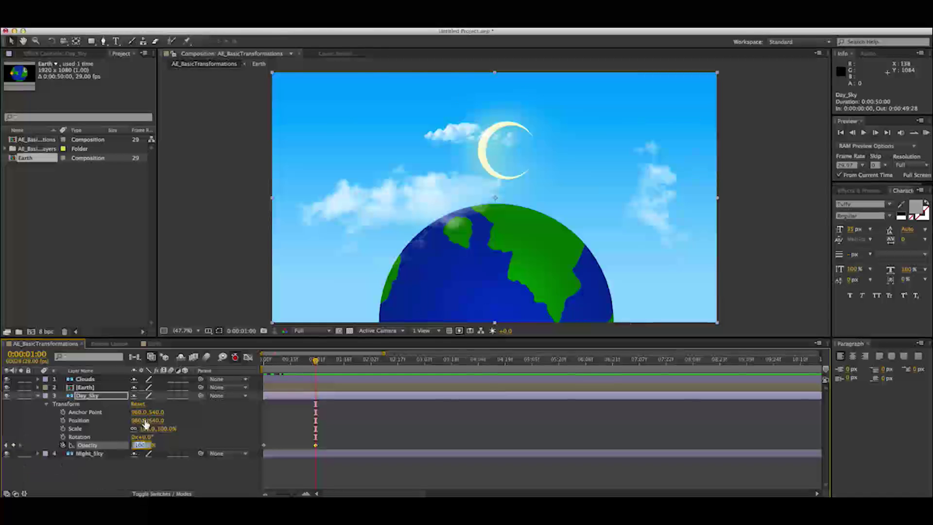
text(0)
key(Return)
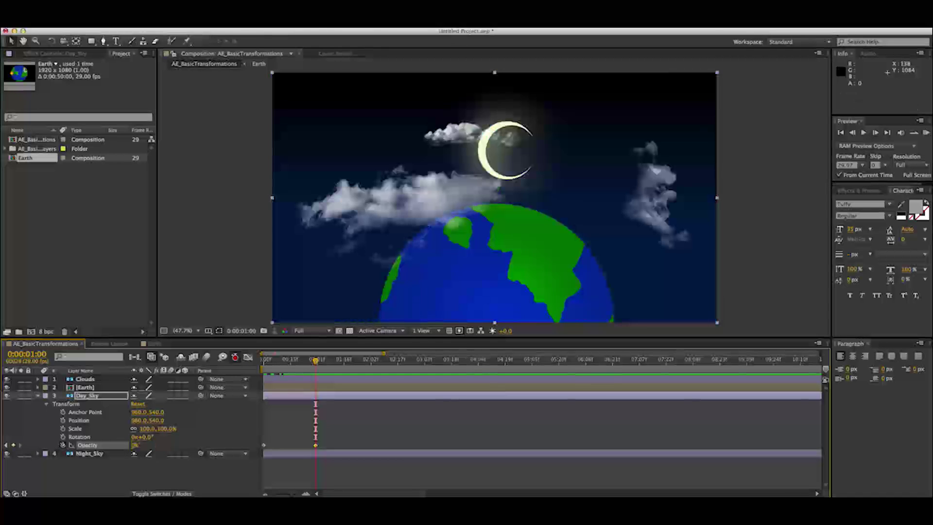
- Scrub through the first second and toggle Night_Sky's visibility to check the fade from day to night
drag(313, 359, 257, 374)
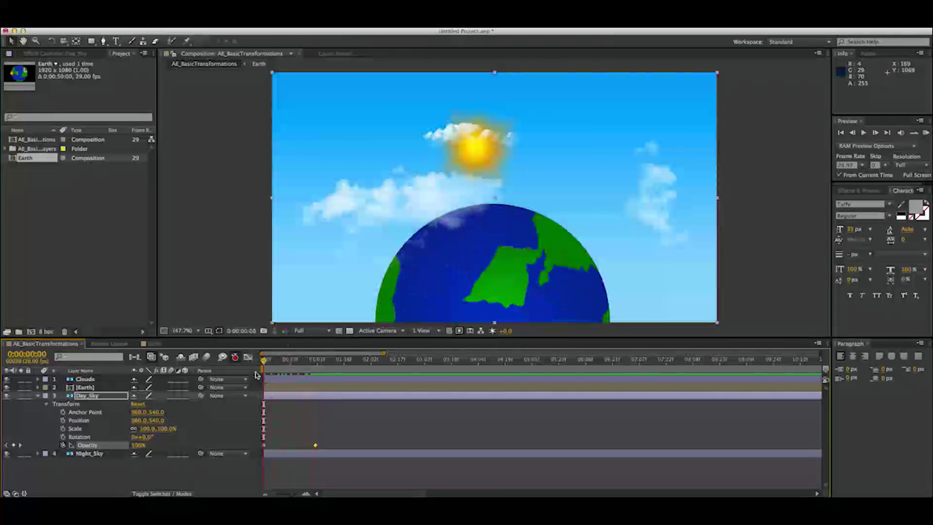
drag(265, 362, 318, 359)
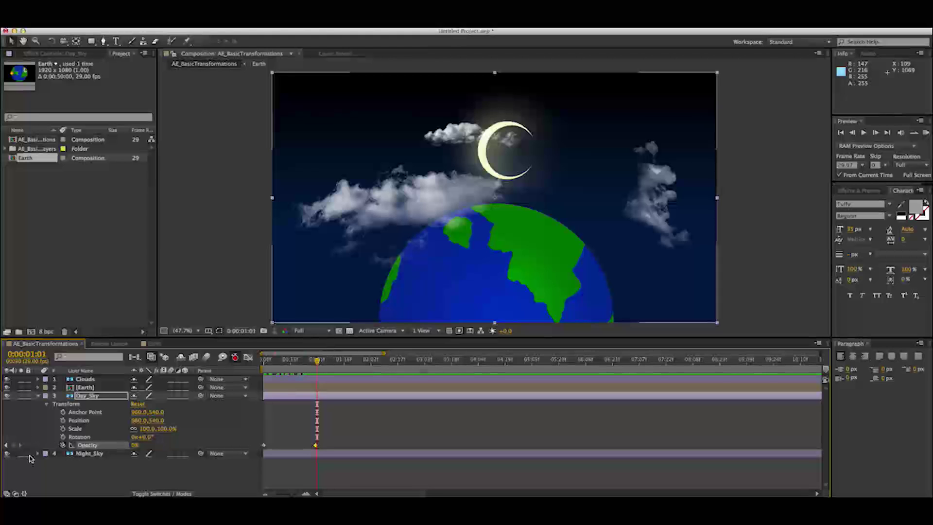
click(8, 454)
click(7, 454)
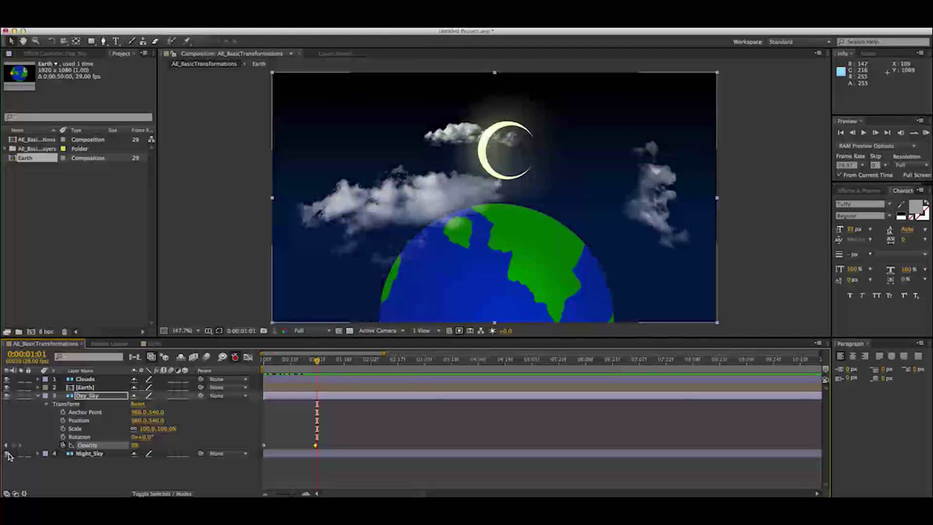
drag(317, 362, 265, 361)
click(247, 360)
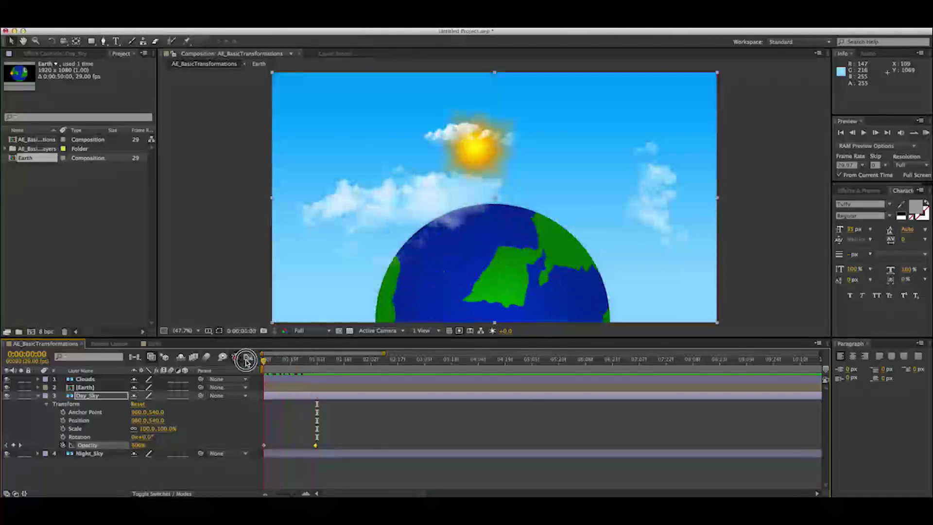
drag(265, 361, 316, 365)
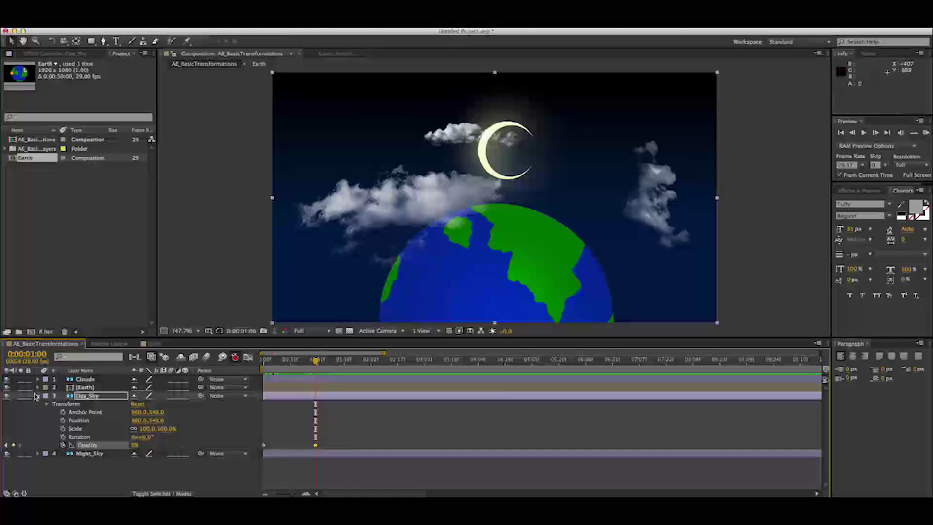
- Add Position and Scale keyframes to the Clouds layer at 0:00:00:00
click(39, 398)
click(85, 388)
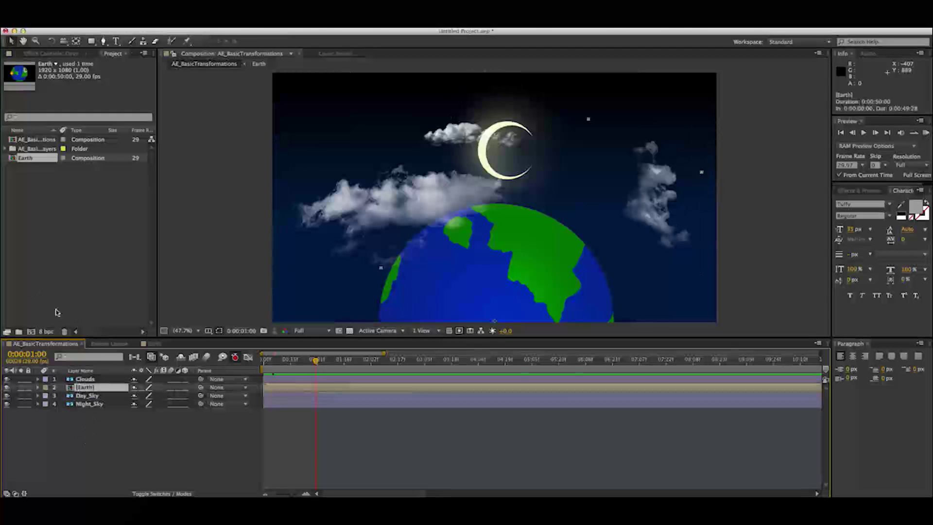
click(38, 379)
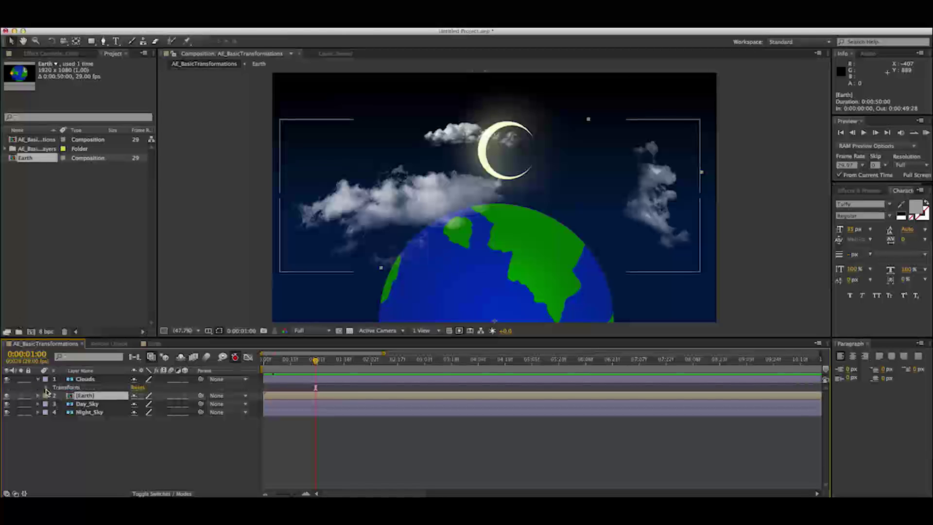
click(46, 389)
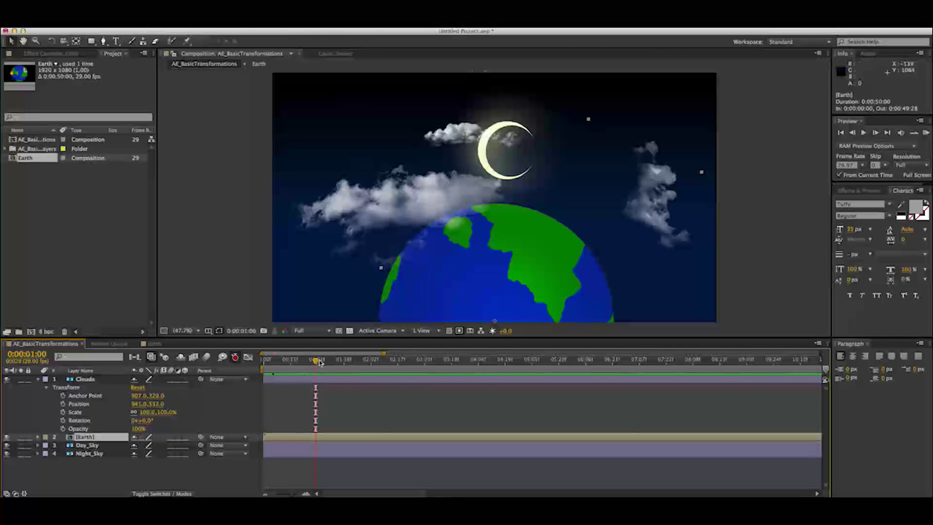
drag(316, 361, 253, 359)
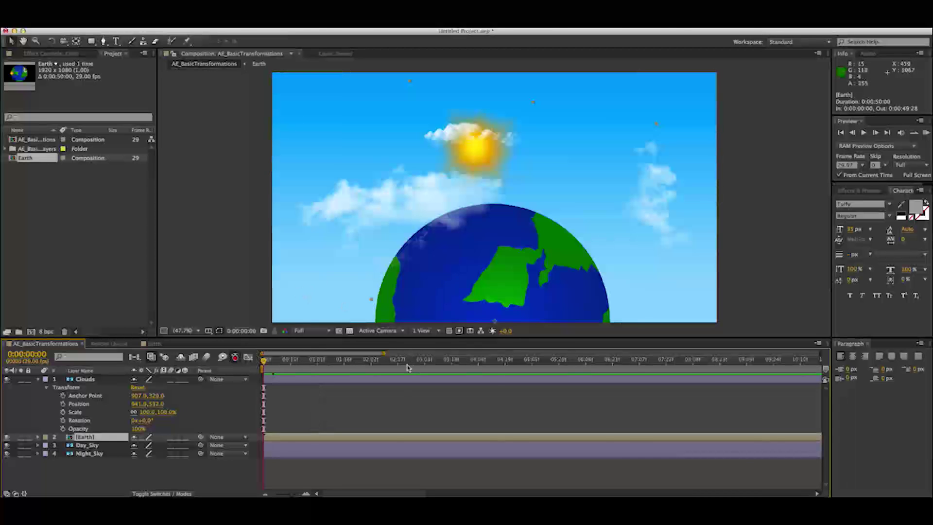
key(comma)
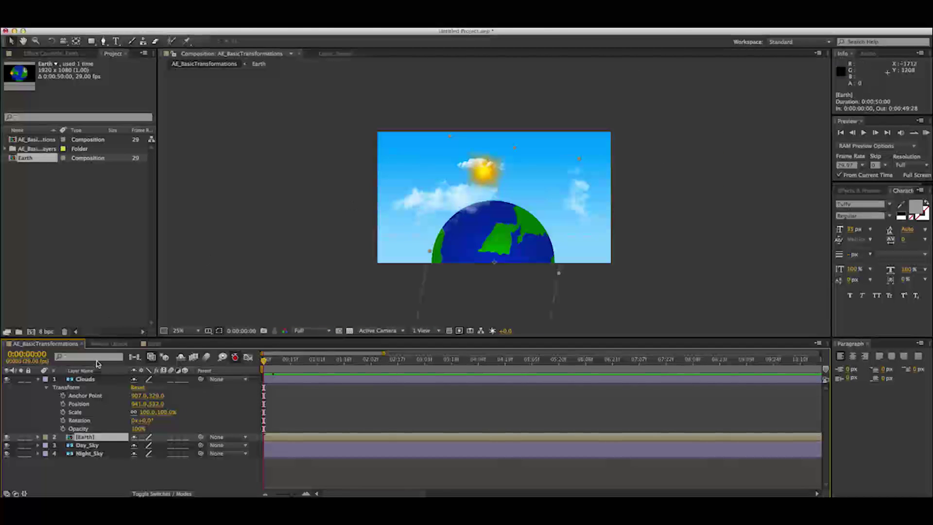
click(87, 380)
click(86, 403)
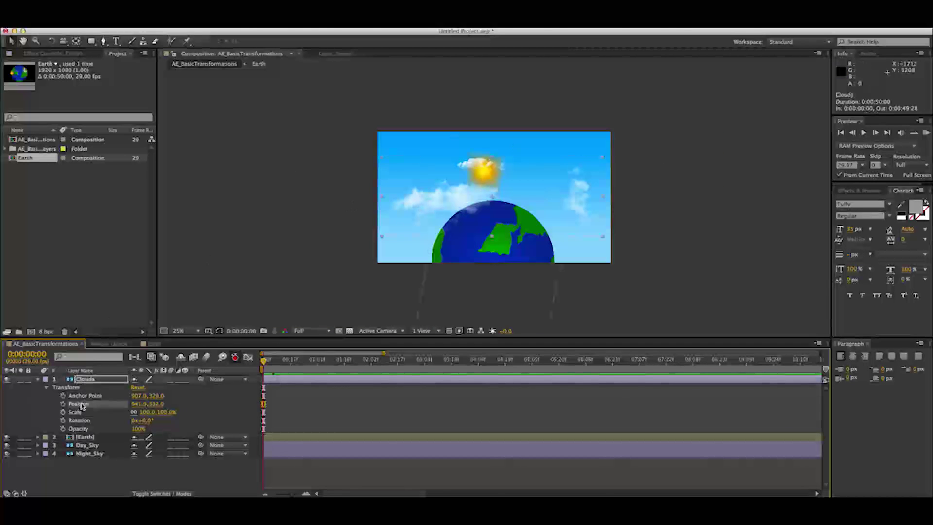
click(63, 404)
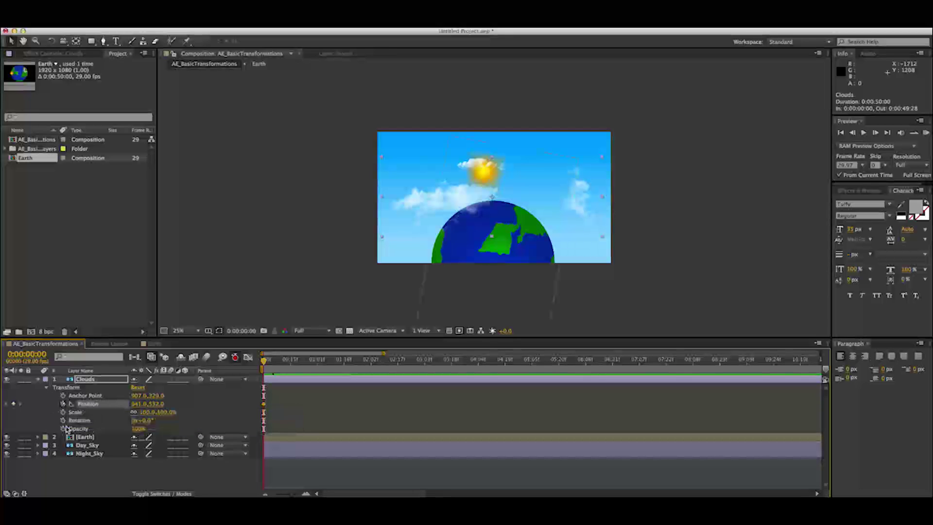
click(63, 413)
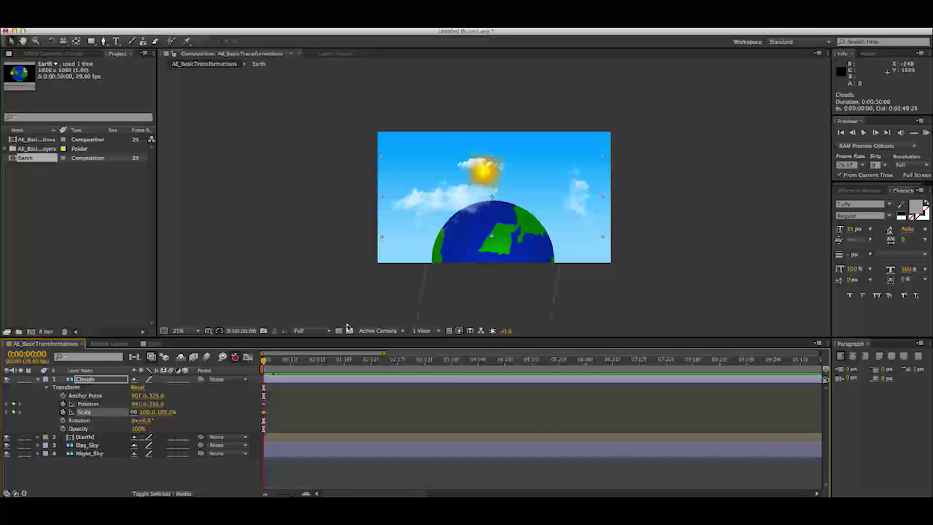
- Move the Clouds layer off the left side of the frame at 0:00:00:00, to a position of about -895, 536
drag(264, 361, 290, 368)
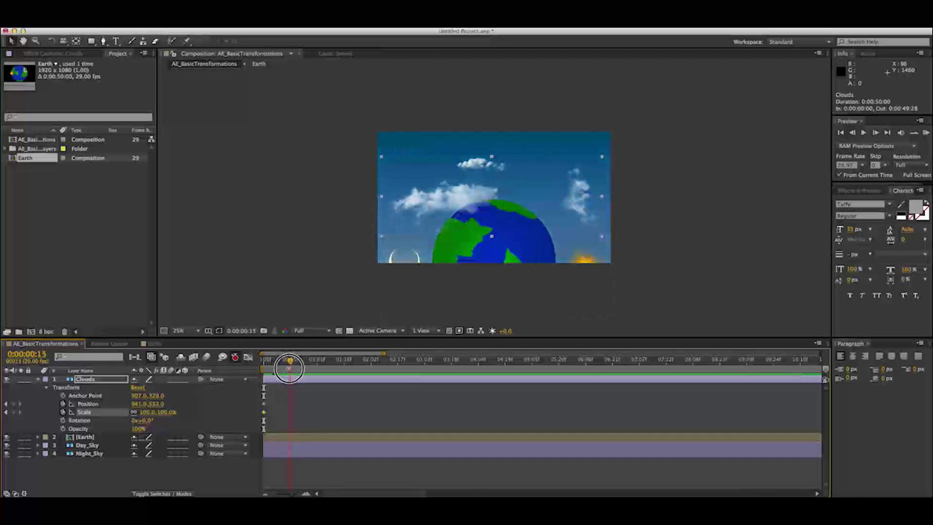
drag(290, 368, 315, 368)
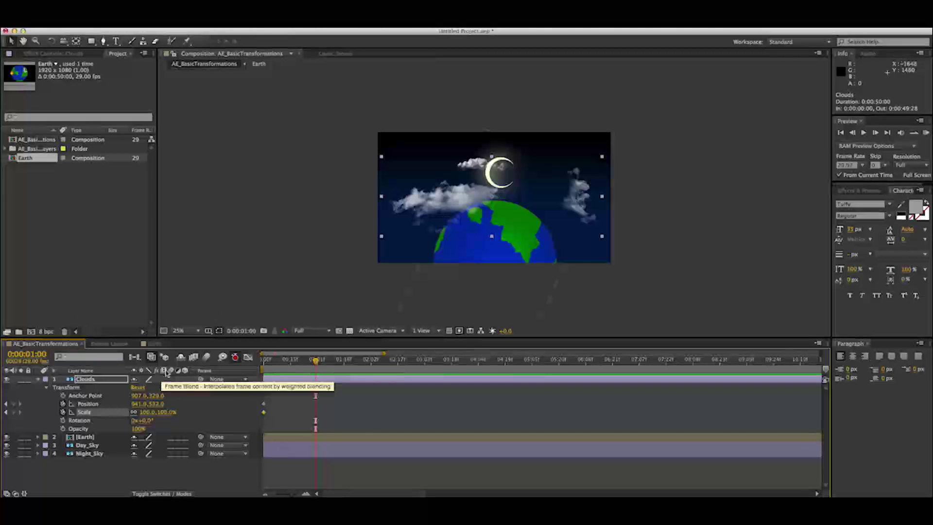
drag(287, 365, 262, 367)
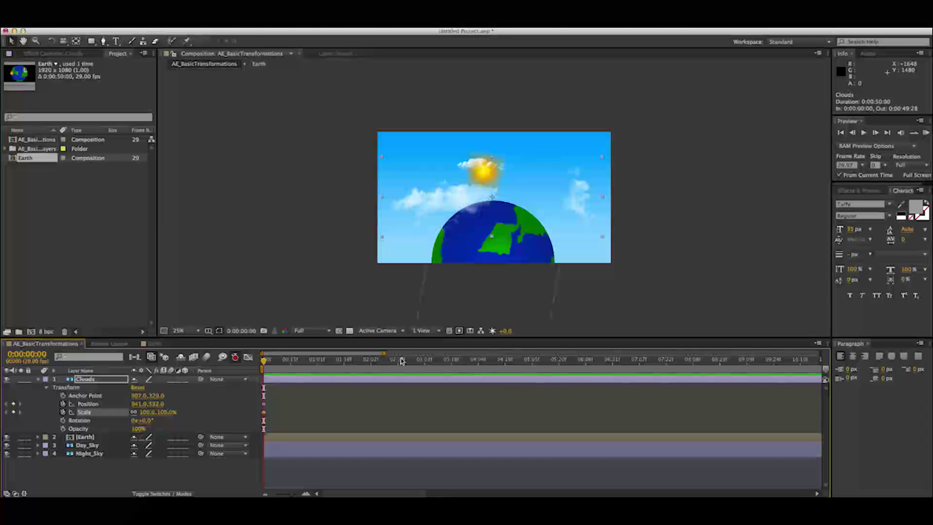
drag(452, 195, 239, 195)
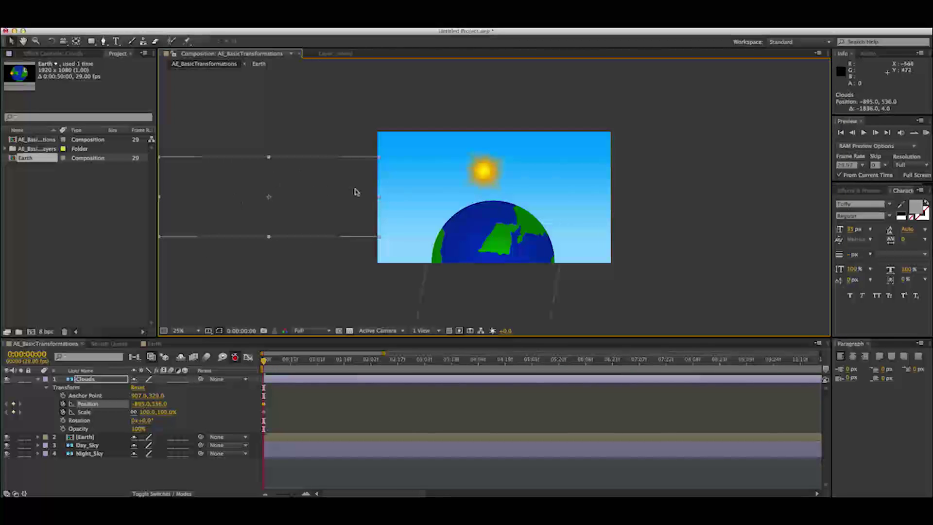
- Add Position and Scale keyframes to the Clouds layer at 0:00:01:00
drag(264, 362, 315, 371)
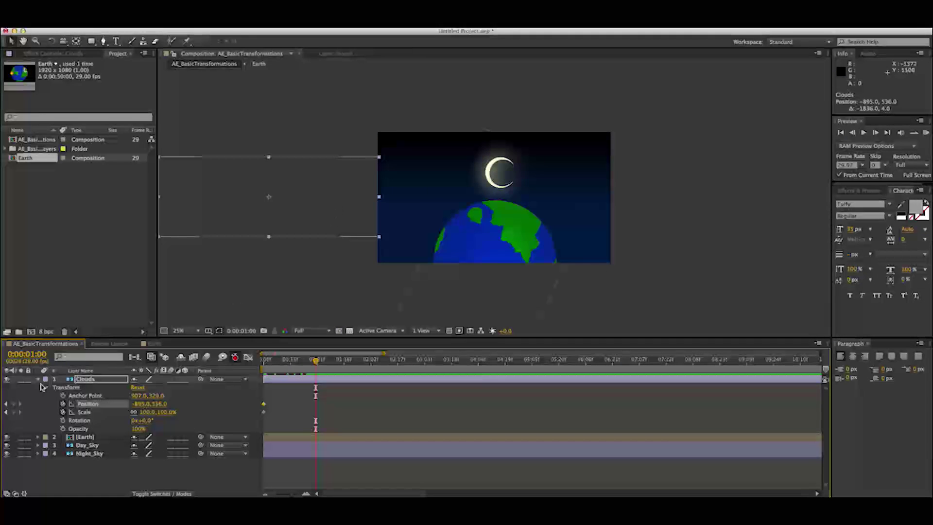
click(14, 413)
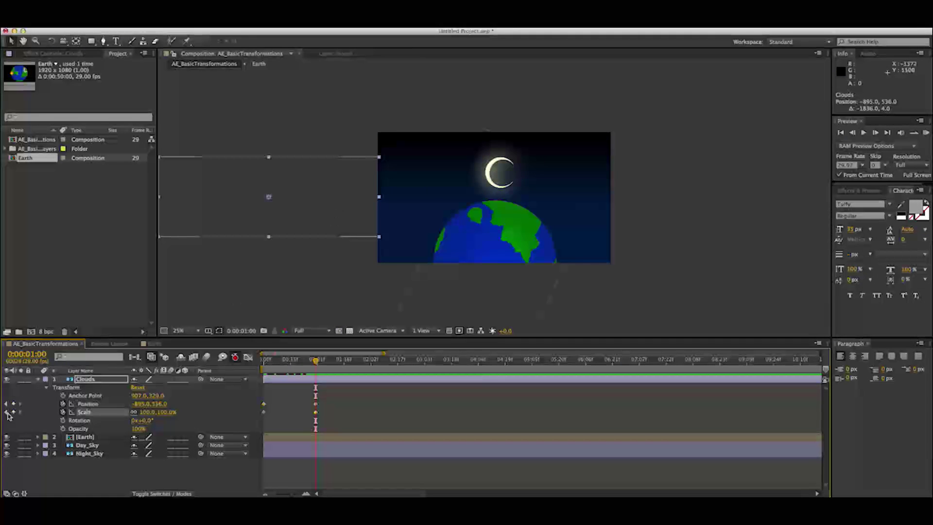
- Move the Clouds layer past the right side of the frame at 0:00:01:00, to about 2829, 536, and enlarge its scale
drag(297, 208, 751, 215)
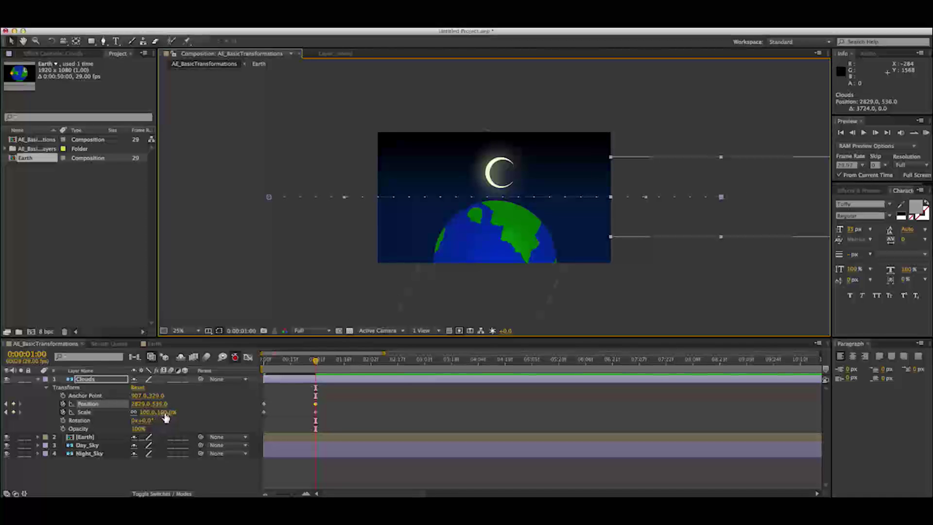
drag(165, 418, 186, 416)
- Reduce the Clouds layer's scale to about 79% at 0:00:00:00 and collapse its properties
drag(316, 364, 269, 357)
drag(245, 352, 233, 352)
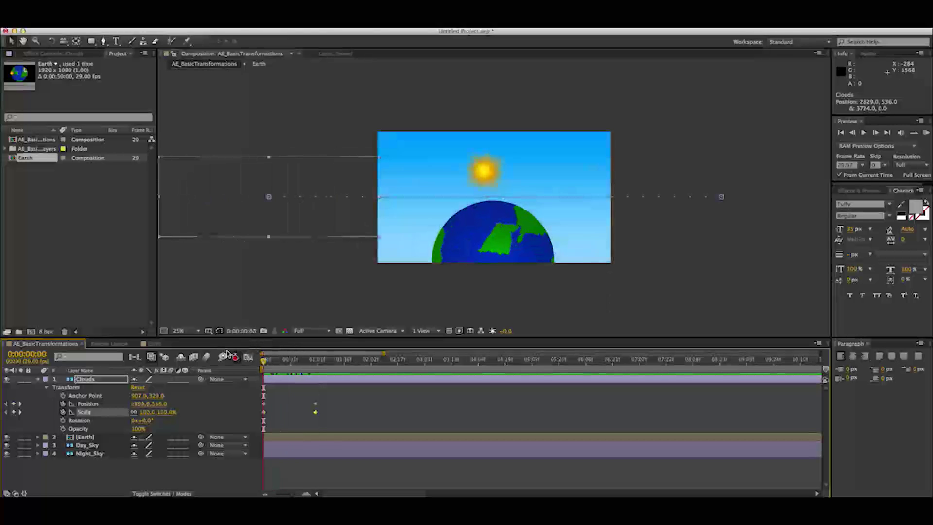
drag(163, 412, 154, 416)
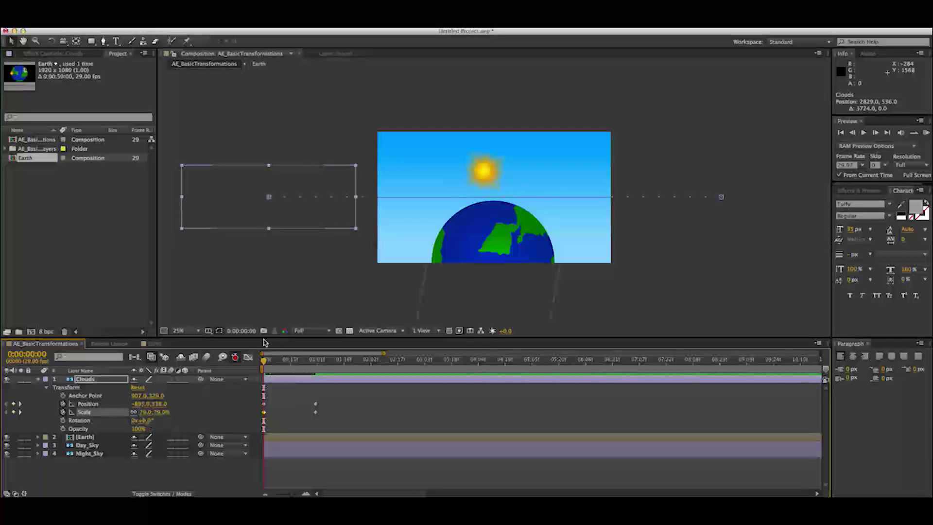
click(37, 379)
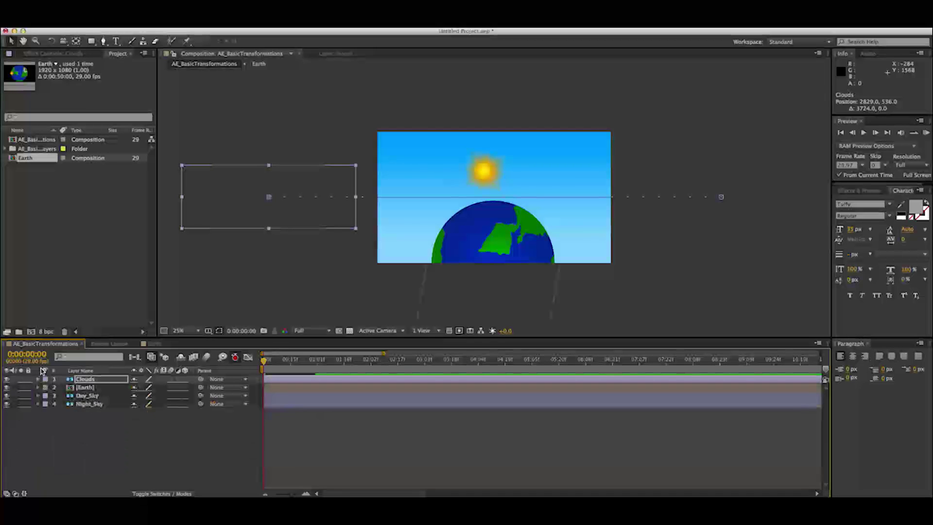
- Move the enlarged Clouds layer fully outside the frame at 0:00:01:01, to about 3121, 540, and return to 0:00:00:00
click(263, 360)
drag(263, 360, 317, 355)
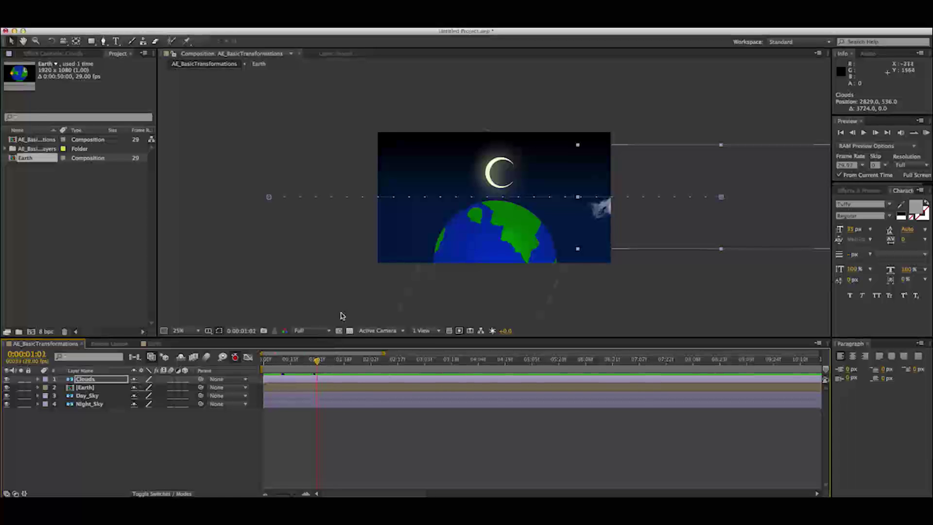
drag(721, 197, 757, 198)
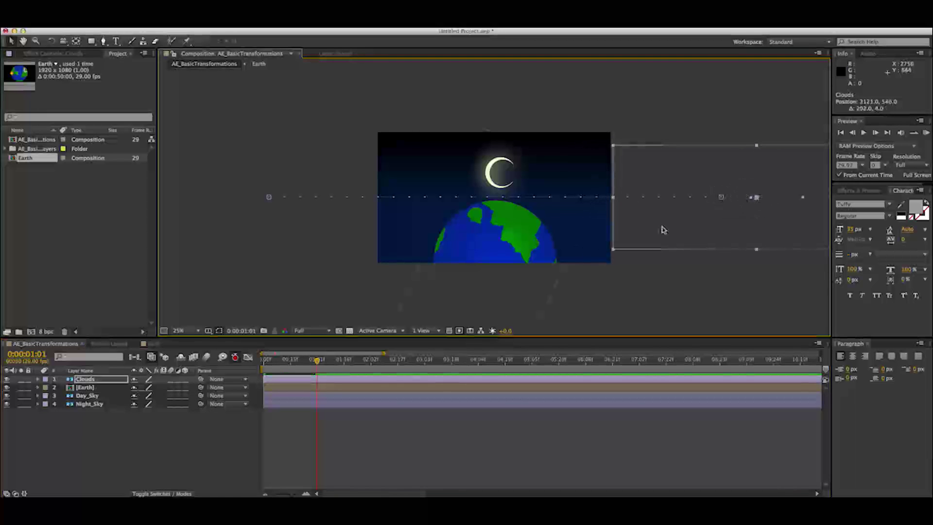
drag(317, 360, 257, 361)
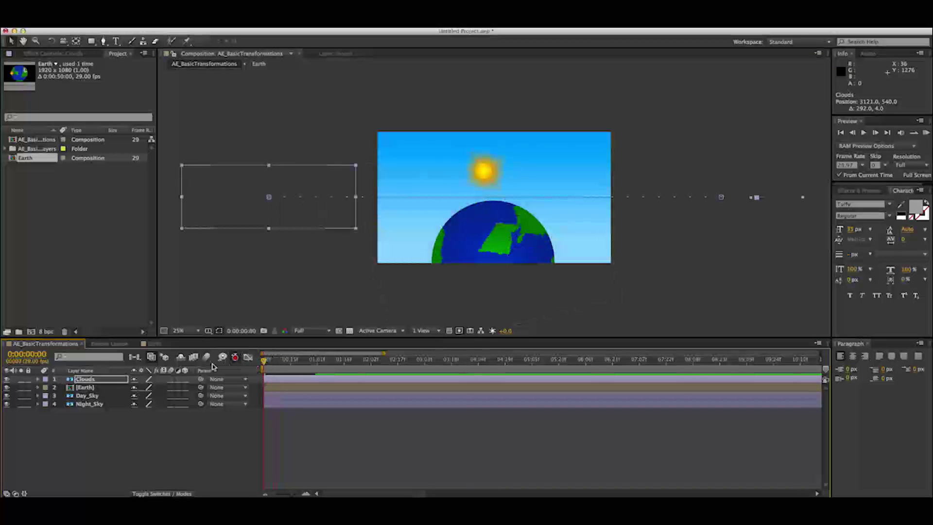
click(81, 425)
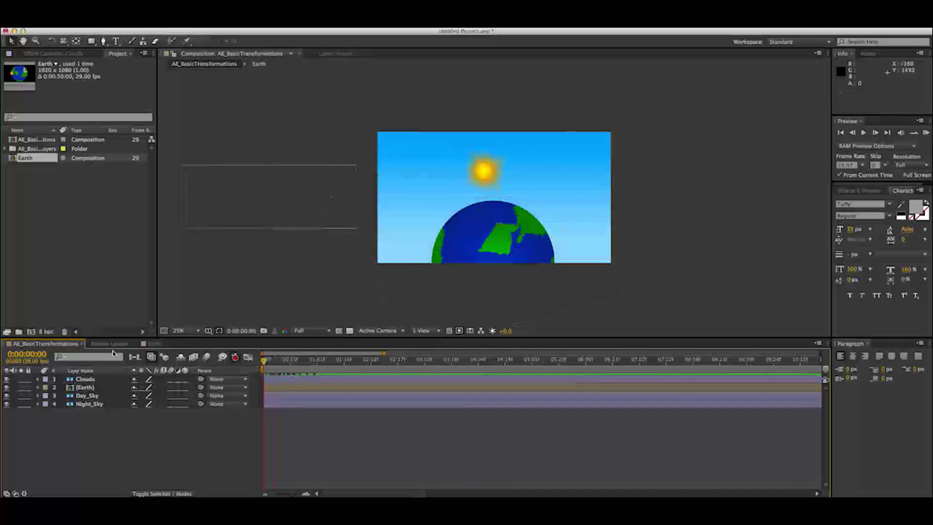
- Open the Earth pre-composition, collapse the Moon layer's properties and return to the AE_BasicTransformations composition
click(83, 388)
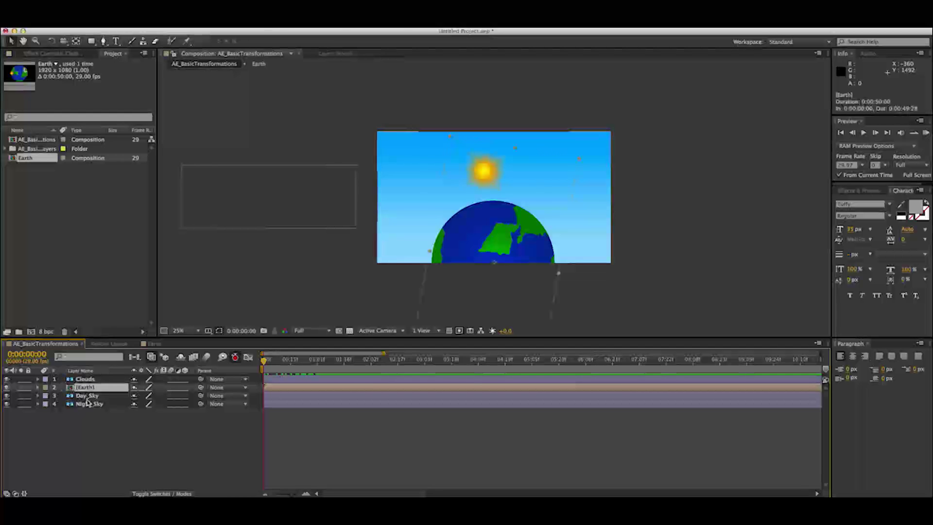
double_click(71, 388)
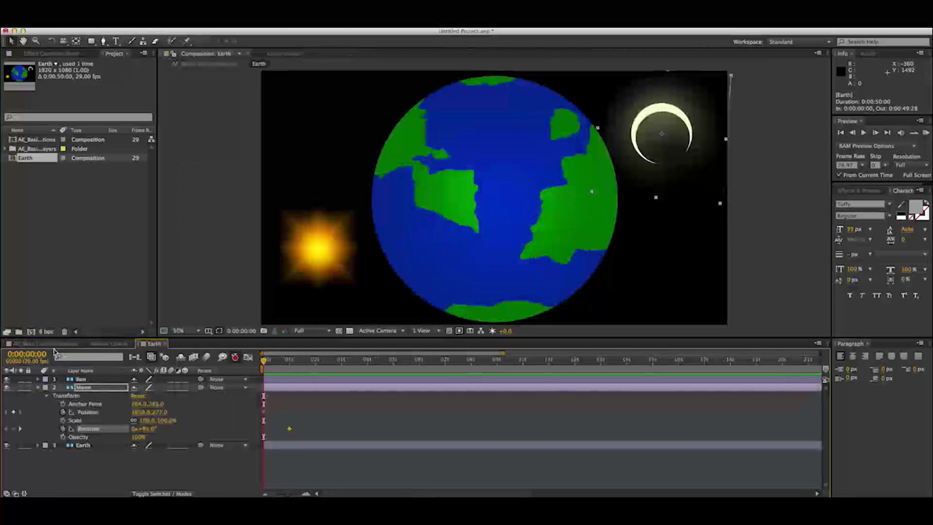
click(38, 388)
click(29, 343)
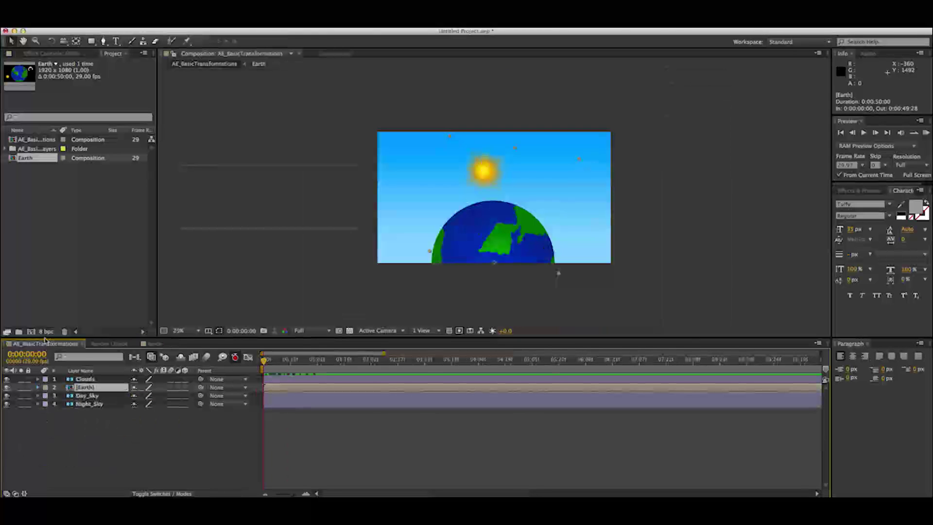
- Review the Earth layer's transform properties and rotation keyframes from 0:00:00:00 to 0:00:01:00, ending with its properties collapsed
click(38, 388)
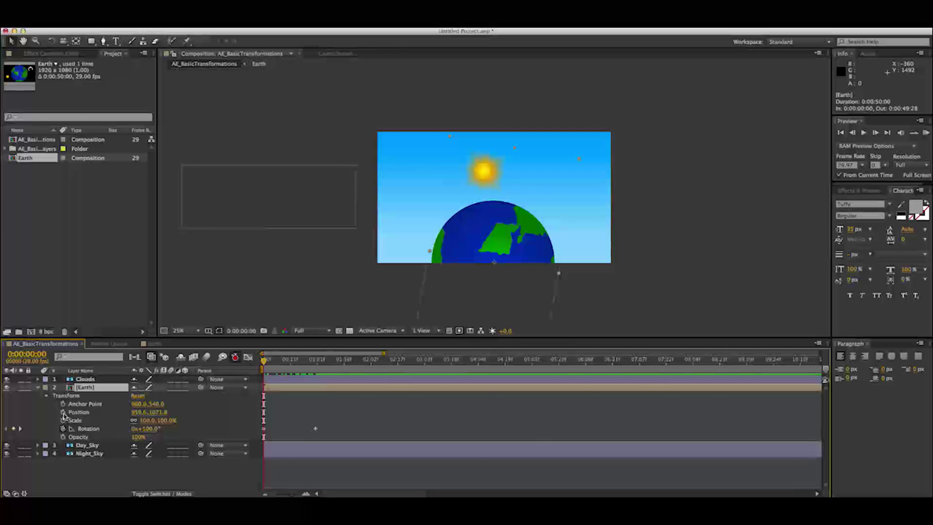
drag(266, 361, 316, 359)
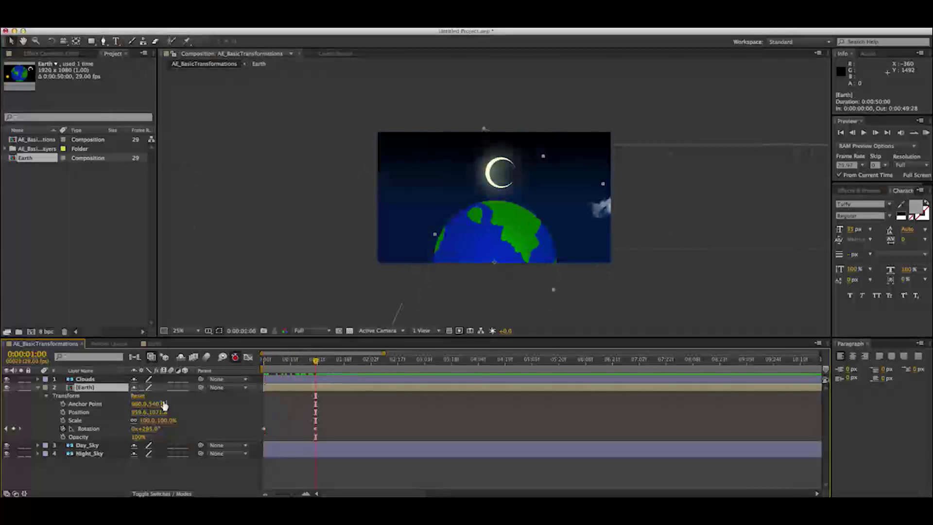
click(39, 388)
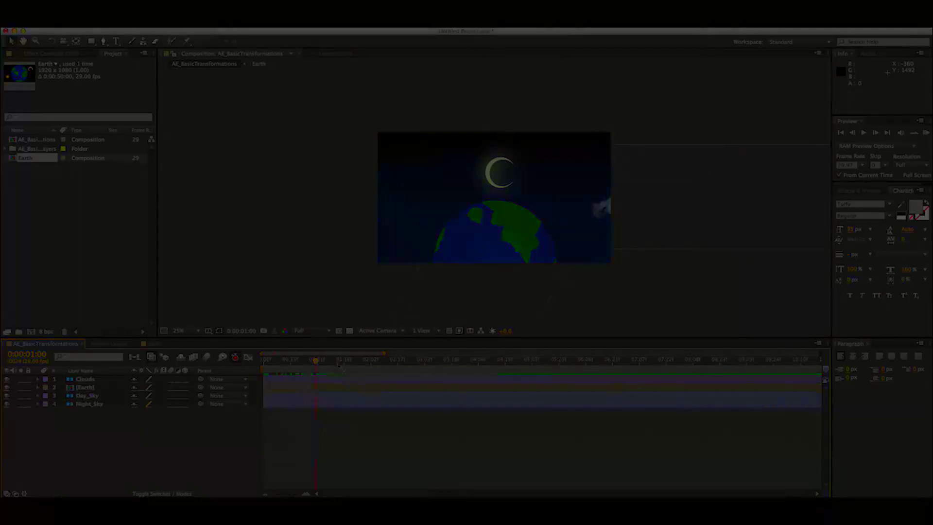